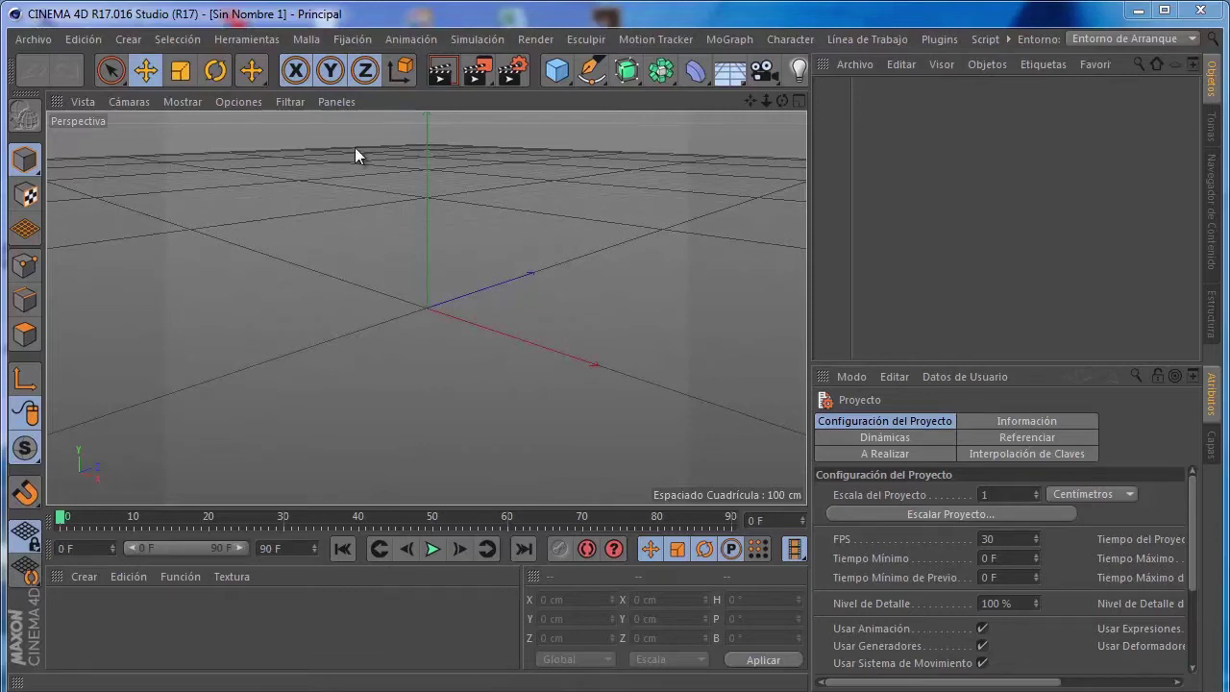
pyautogui.click(554, 77)
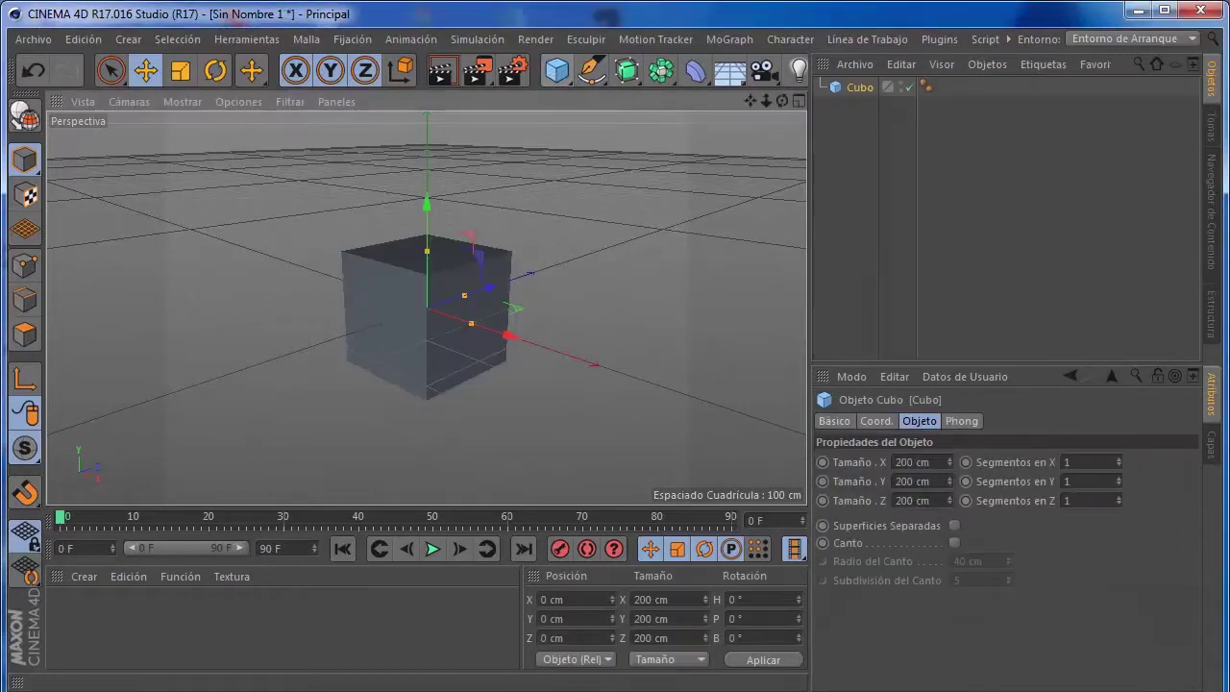
pyautogui.click(330, 349)
pyautogui.scroll(3, 398, 320)
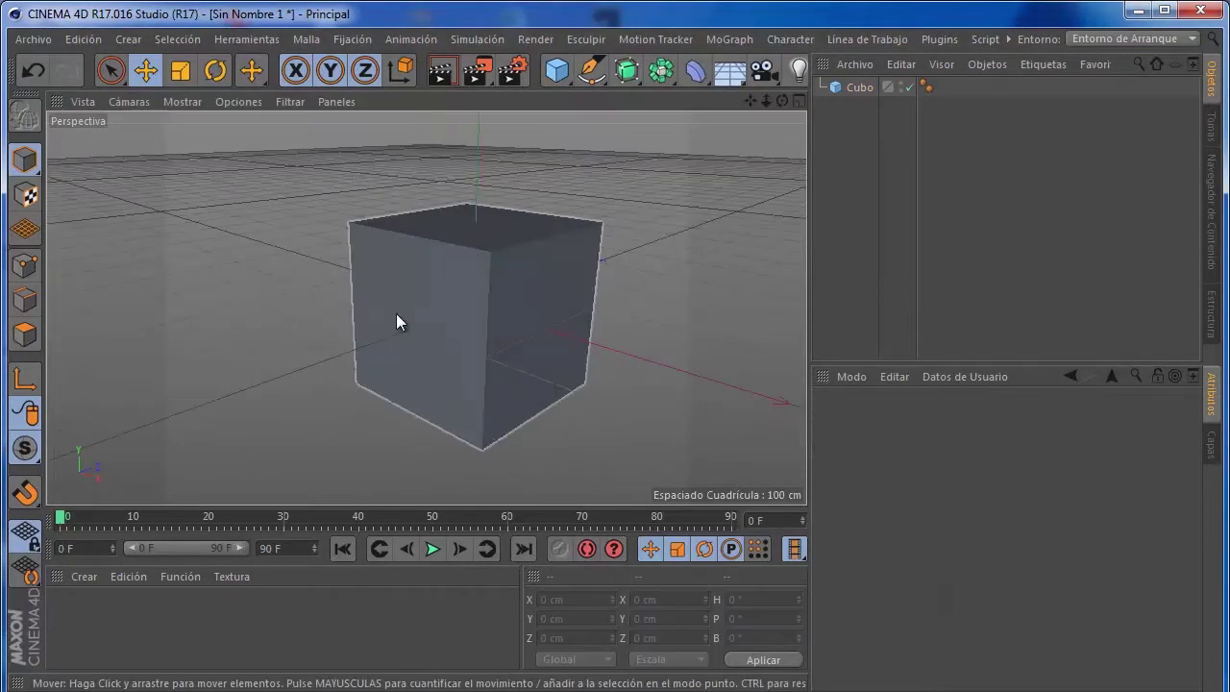
pyautogui.click(398, 321)
pyautogui.scroll(3, 109, 484)
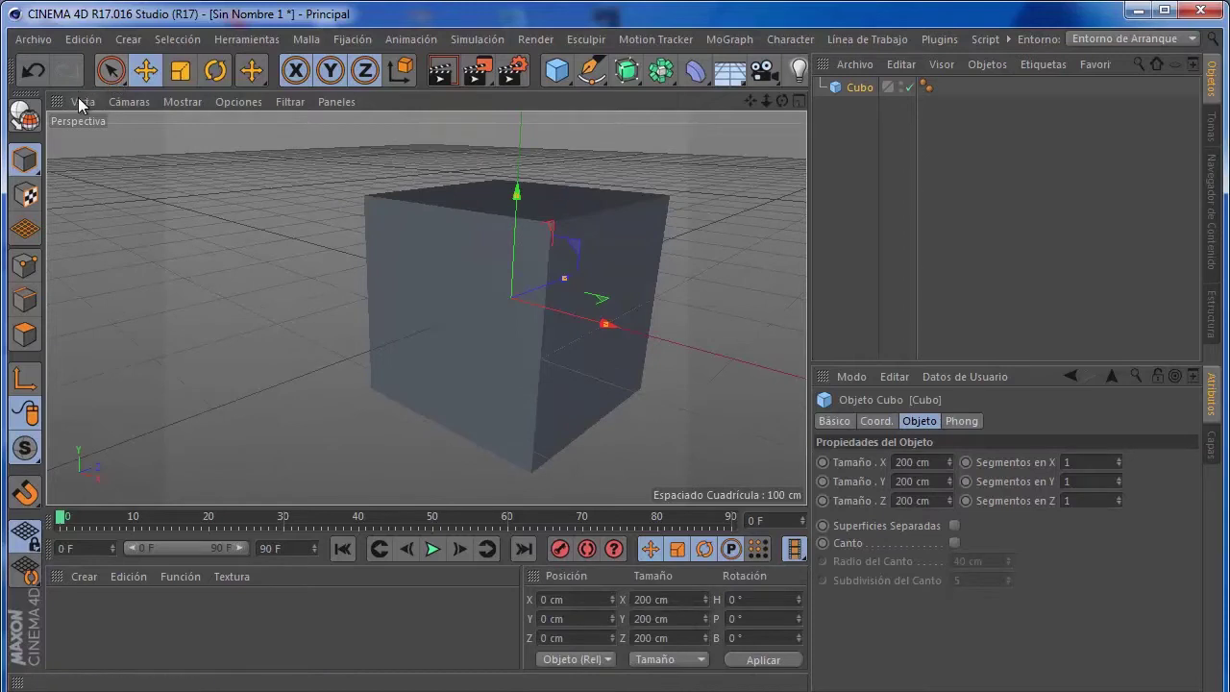
pyautogui.click(83, 101)
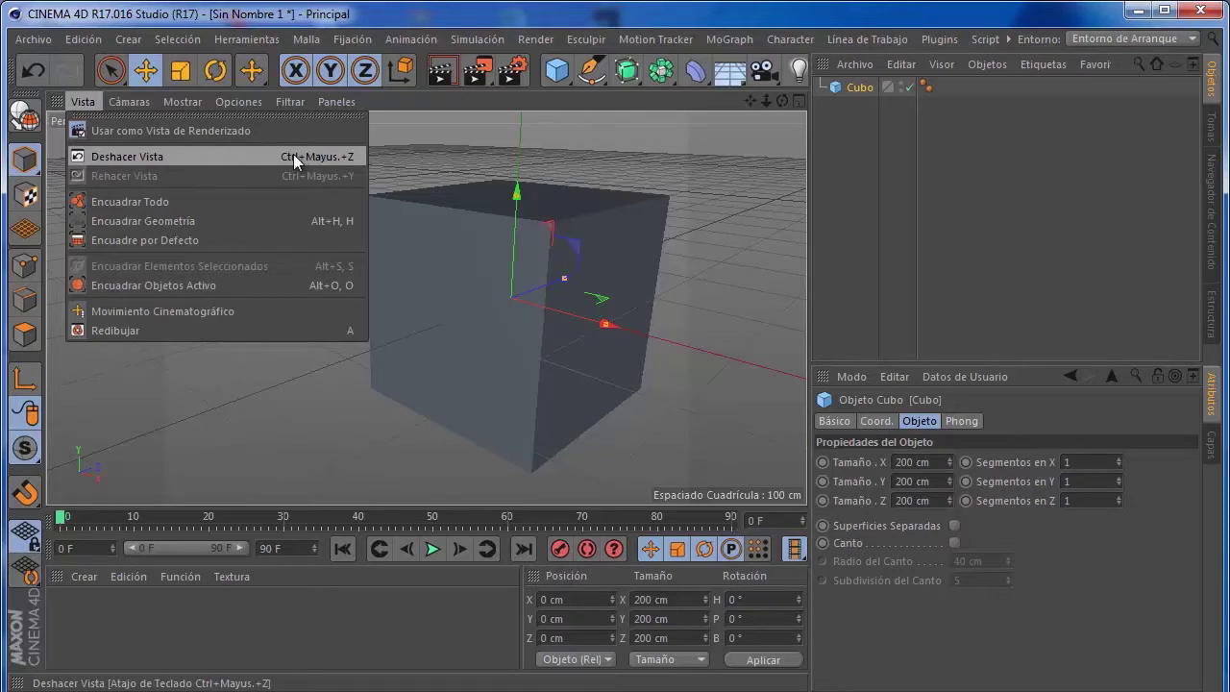
pyautogui.click(292, 218)
pyautogui.scroll(-2, 631, 189)
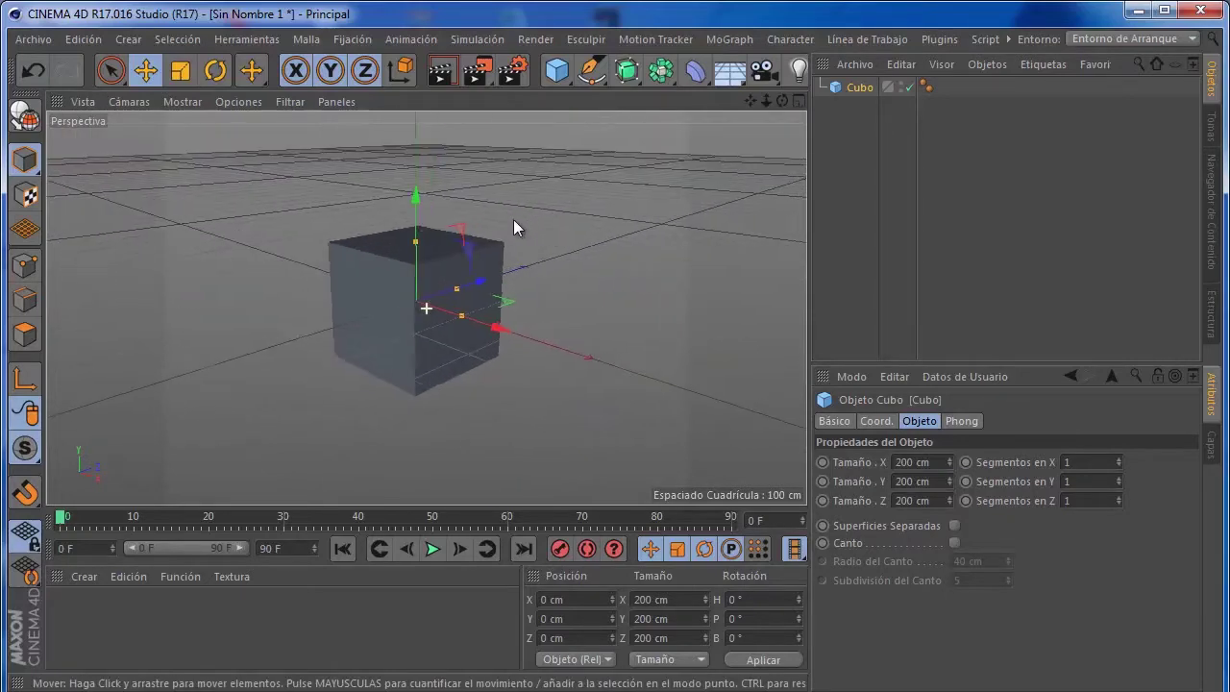
pyautogui.click(79, 101)
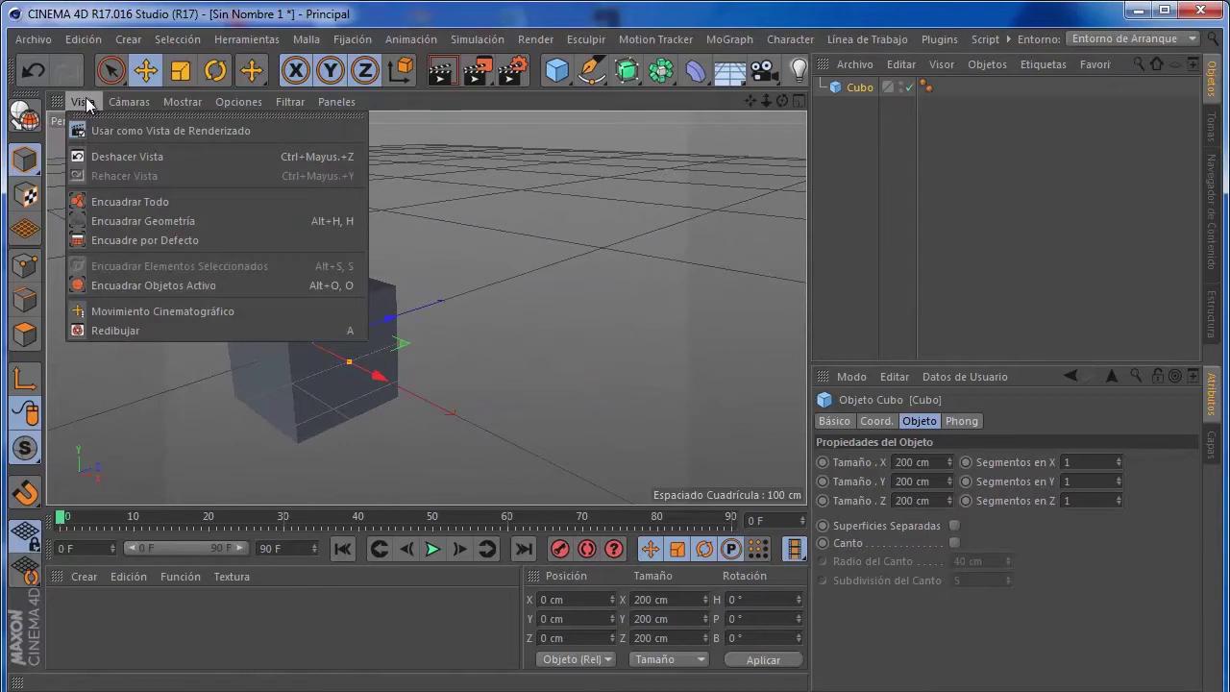
pyautogui.click(481, 296)
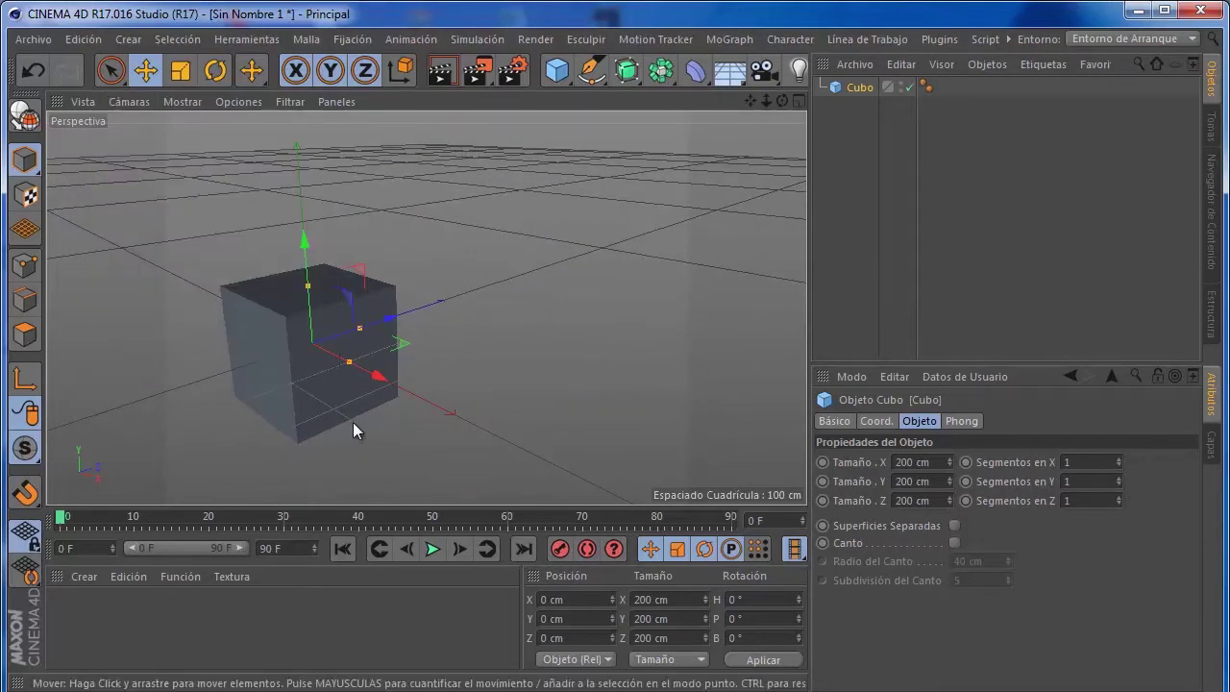
pyautogui.moveTo(750, 100); pyautogui.dragTo(655, 359)
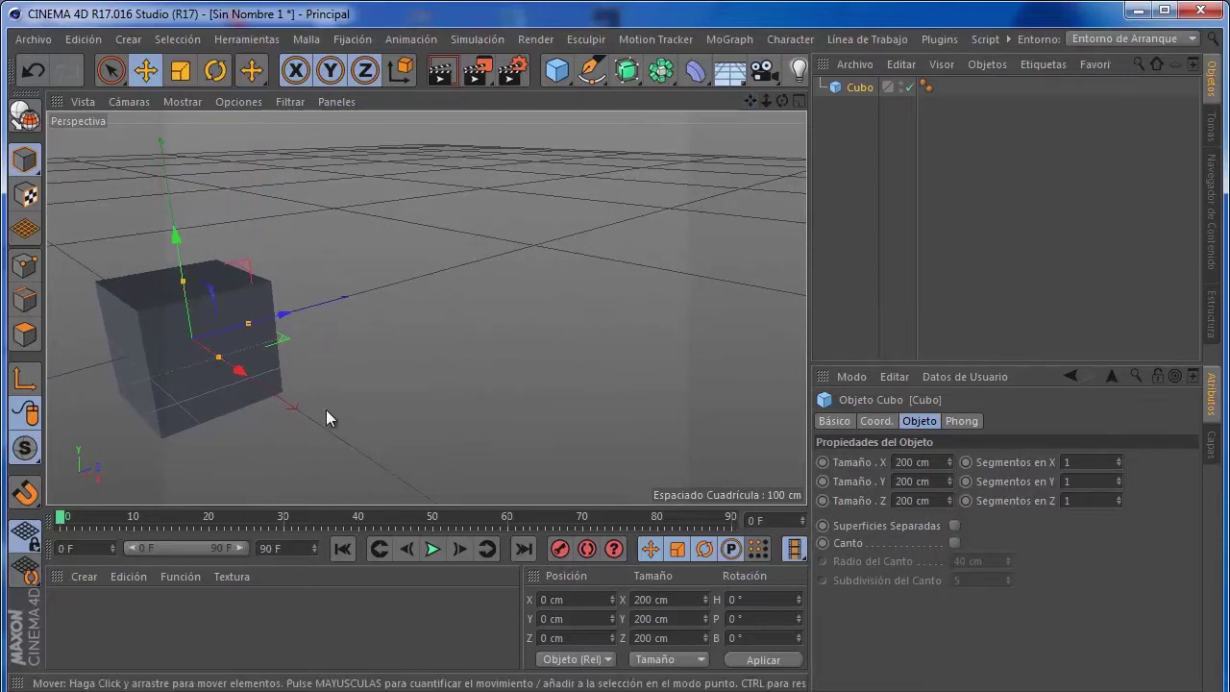
pyautogui.click(92, 101)
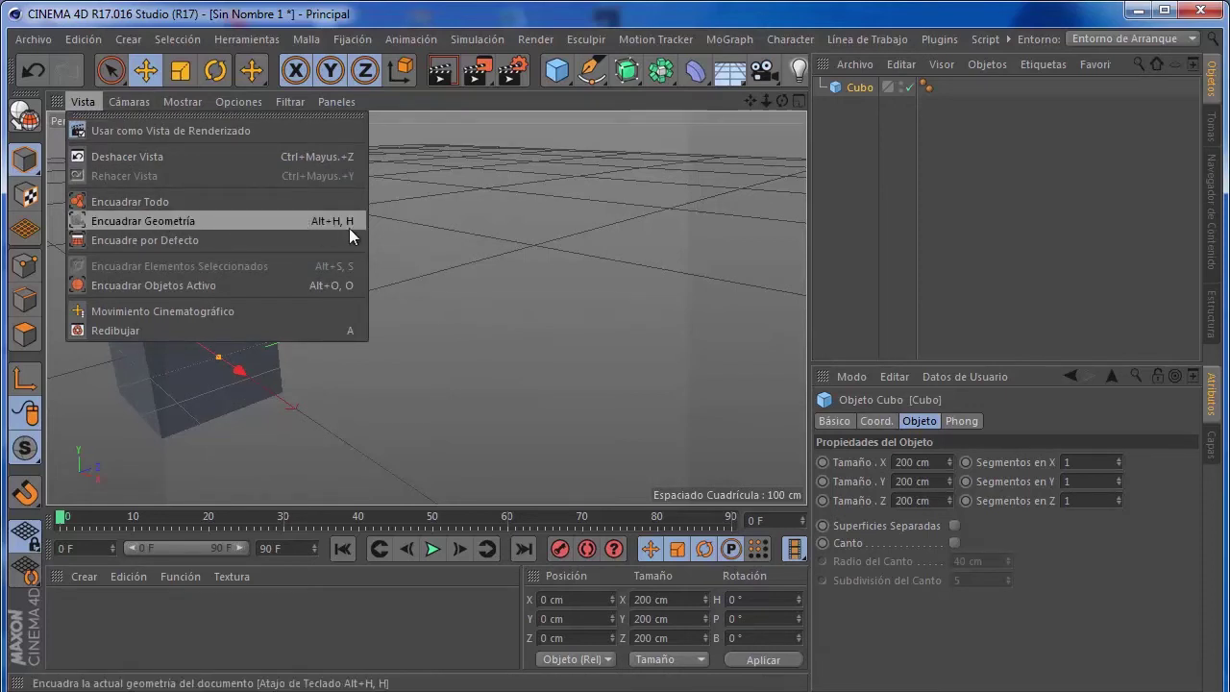
pyautogui.click(309, 221)
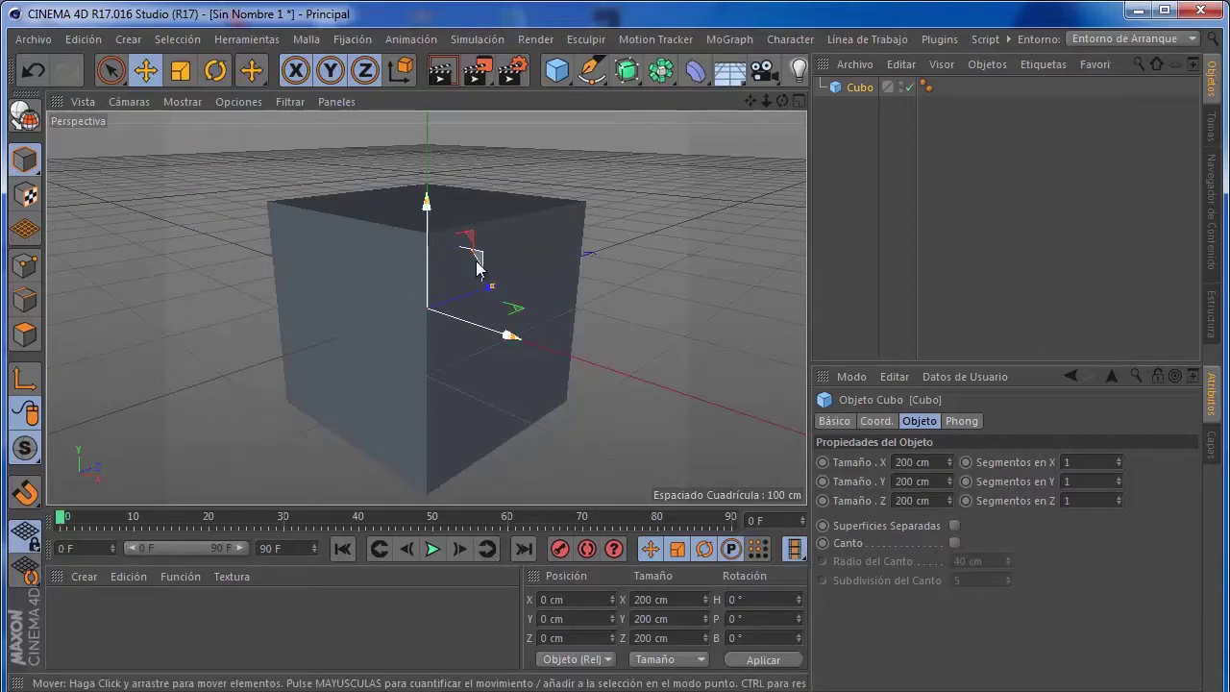
pyautogui.scroll(-3, 485, 246)
pyautogui.moveTo(493, 252)
pyautogui.keyDown('alt'); pyautogui.mouseDown()
pyautogui.moveTo(587, 224)
pyautogui.moveTo(461, 280)
pyautogui.moveTo(586, 240)
pyautogui.moveTo(460, 240)
pyautogui.moveTo(378, 300)
pyautogui.moveTo(500, 274)
pyautogui.mouseUp(); pyautogui.keyUp('alt')
pyautogui.scroll(3, 420, 289)
pyautogui.scroll(1, 420, 289)
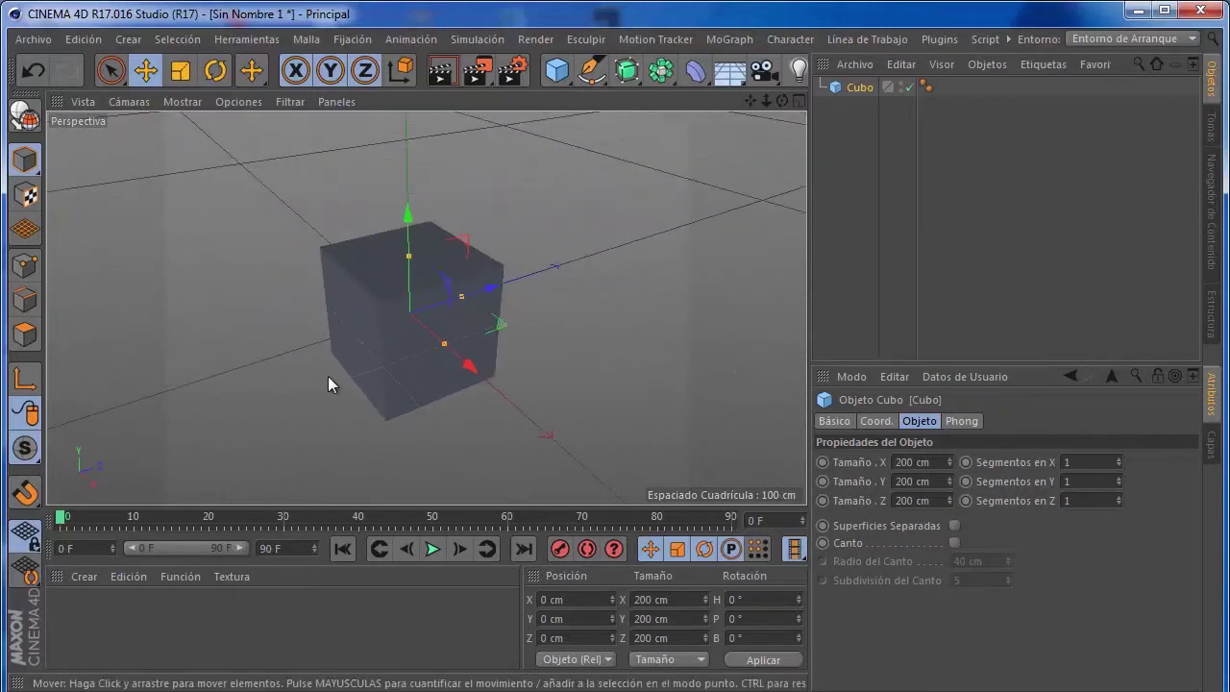
pyautogui.moveTo(390, 279)
pyautogui.keyDown('alt'); pyautogui.mouseDown()
pyautogui.moveTo(590, 284)
pyautogui.moveTo(422, 296)
pyautogui.moveTo(496, 275)
pyautogui.moveTo(398, 275)
pyautogui.mouseUp(); pyautogui.keyUp('alt')
pyautogui.scroll(-2, 422, 296)
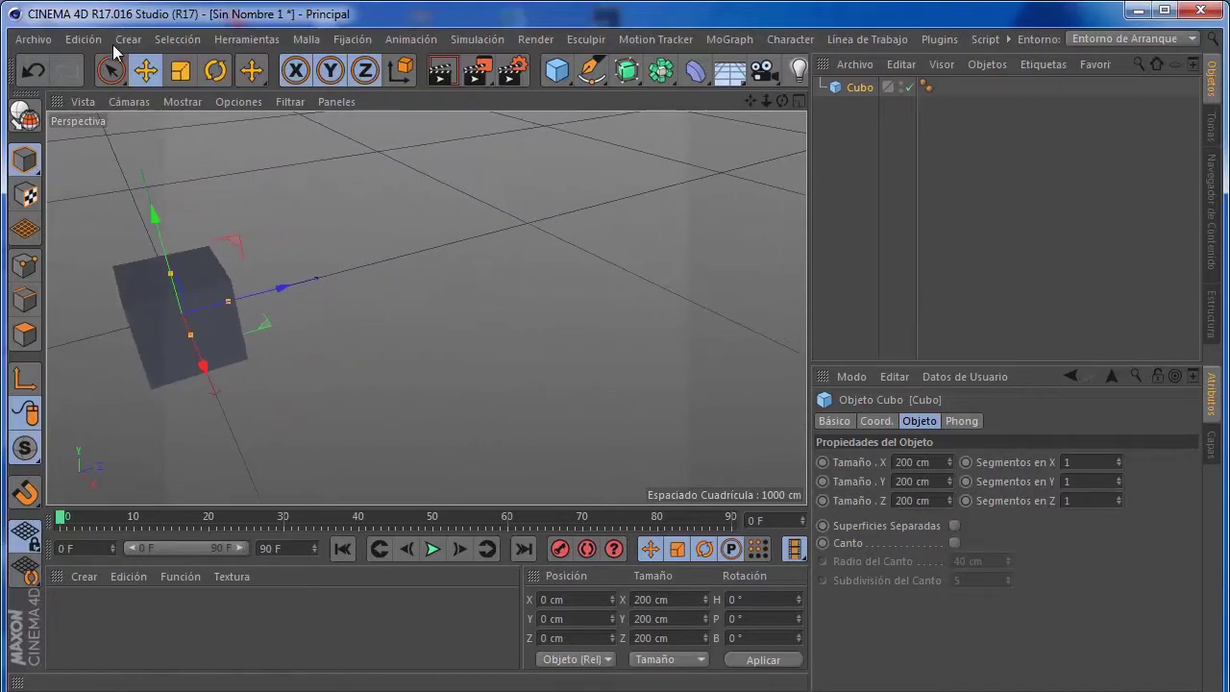
# Frame the cube with Alt+H and zoom so it fills the perspective view
pyautogui.click(87, 102)
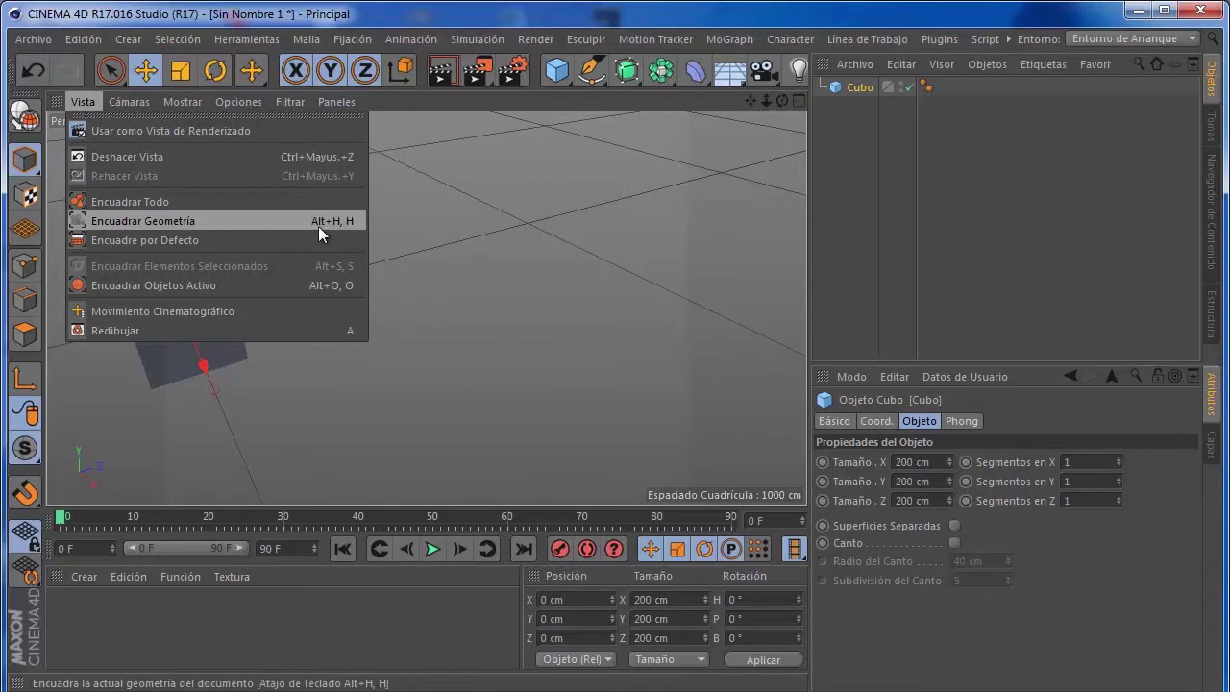
pyautogui.click(462, 217)
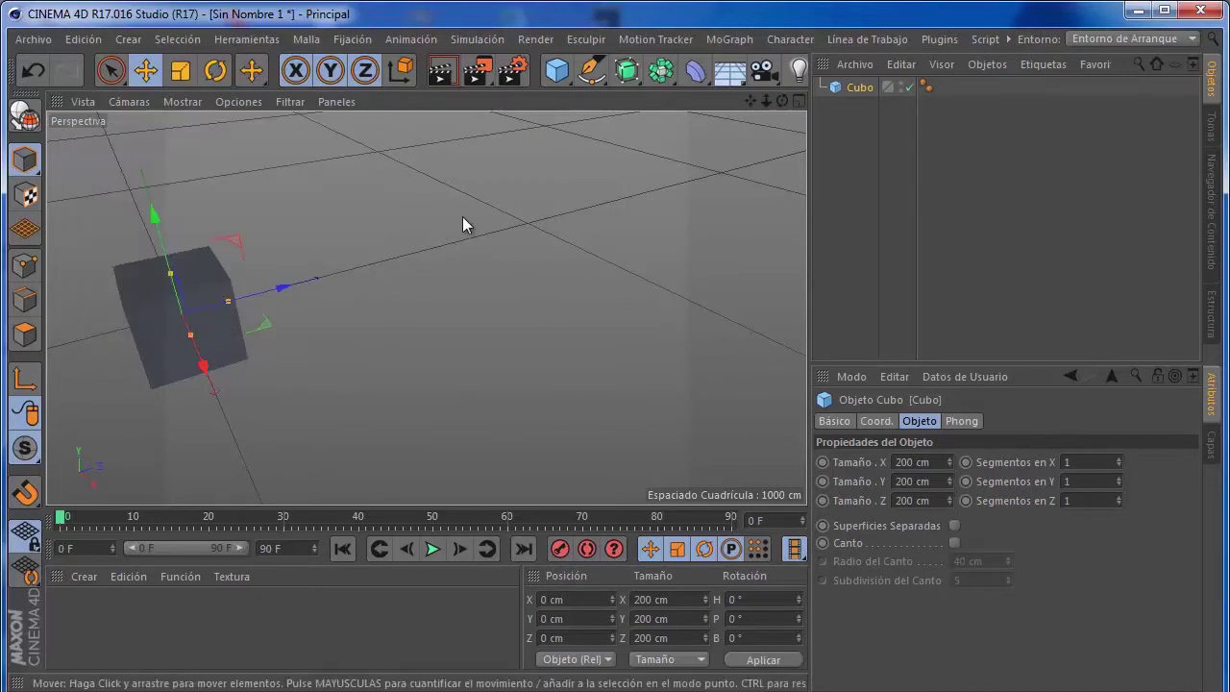
pyautogui.press('h')
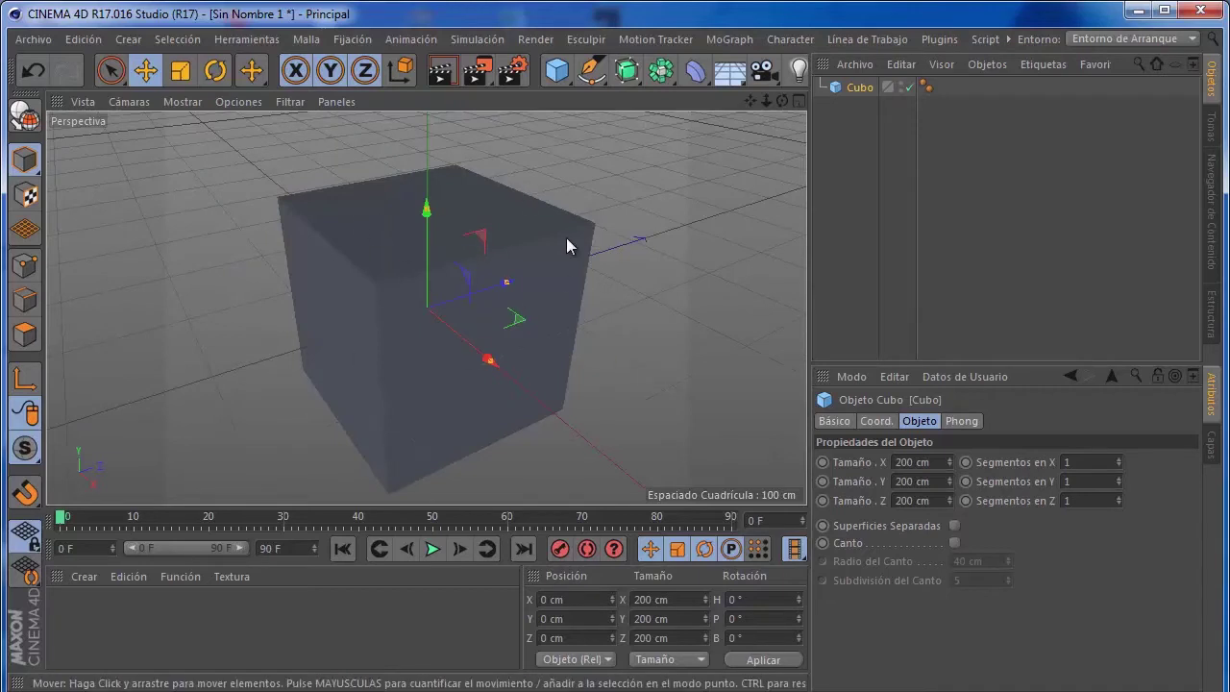
pyautogui.scroll(-4, 585, 213)
pyautogui.scroll(-2, 580, 227)
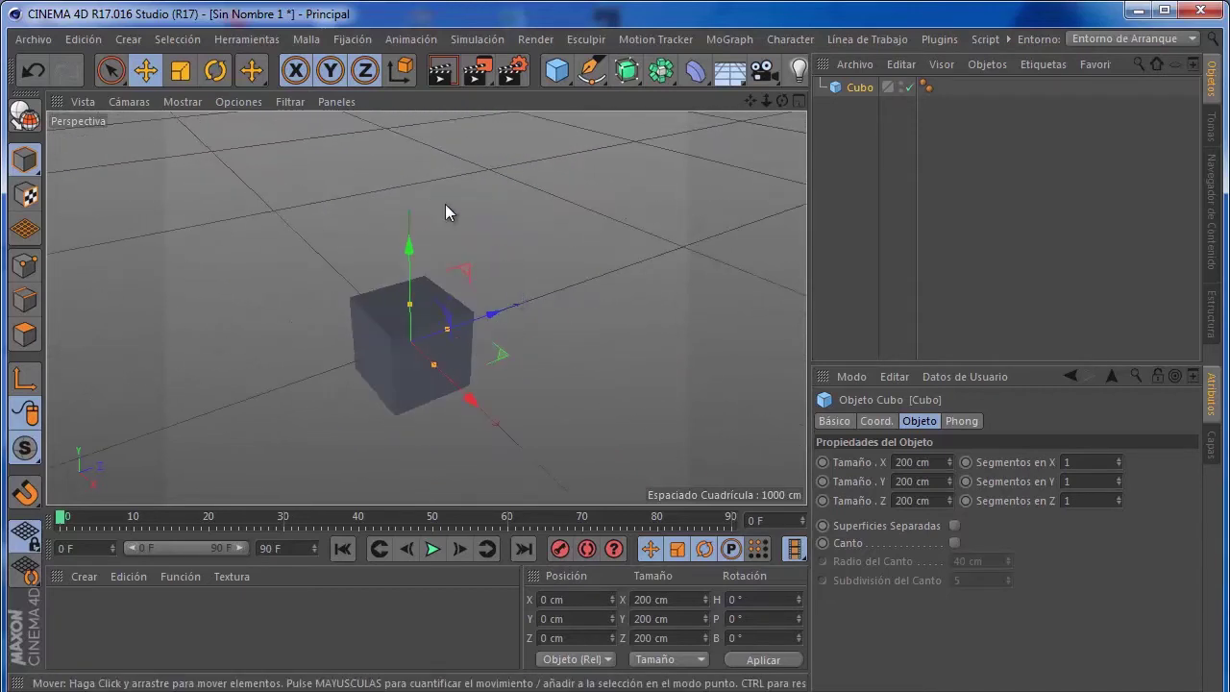
pyautogui.scroll(5, 385, 394)
# Browse the Vista and Cámaras menus without changing any setting
pyautogui.click(83, 100)
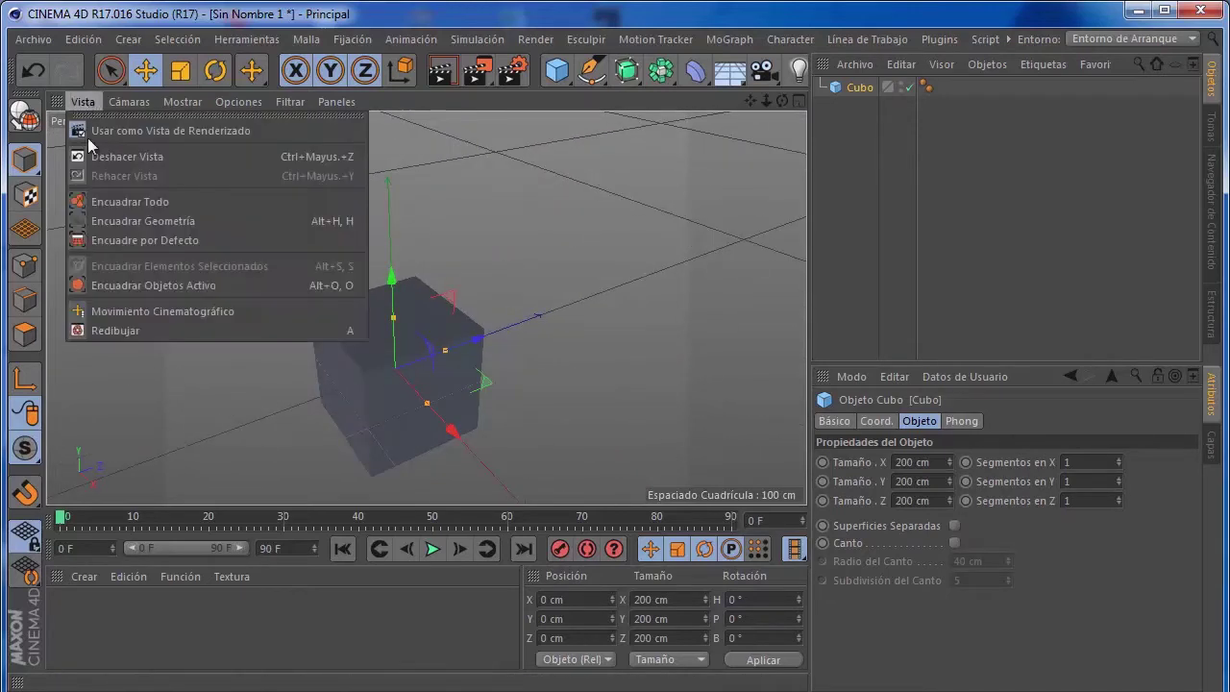
pyautogui.click(711, 275)
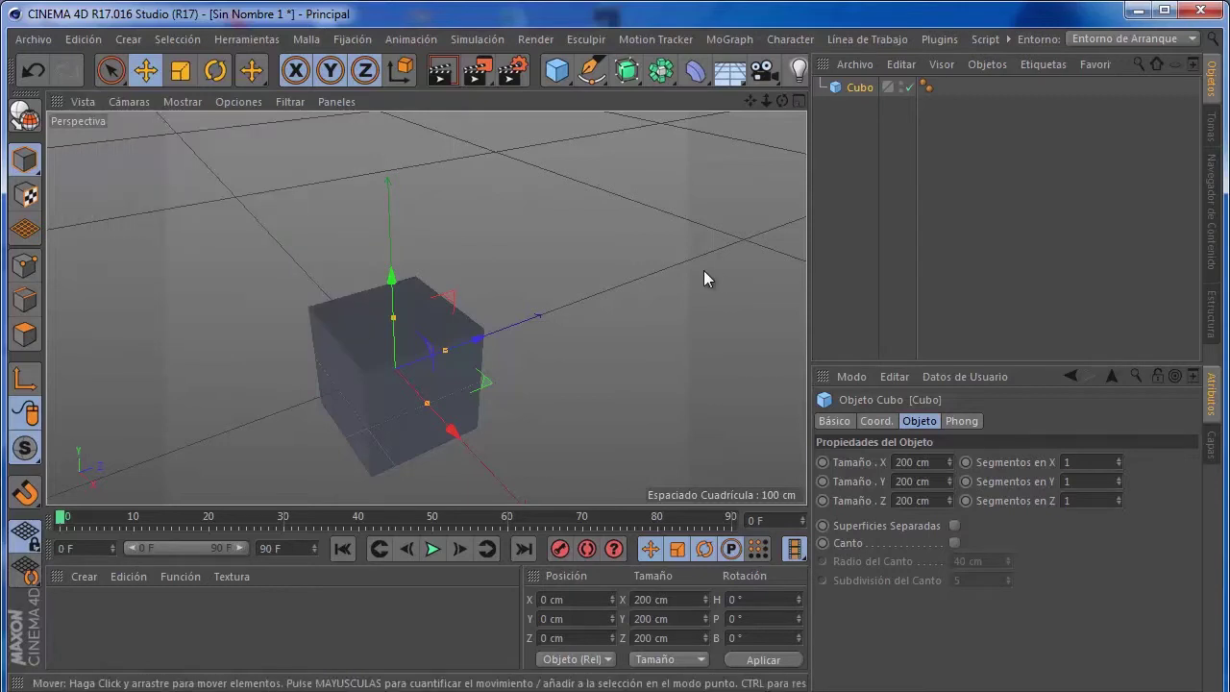
pyautogui.scroll(3, 330, 437)
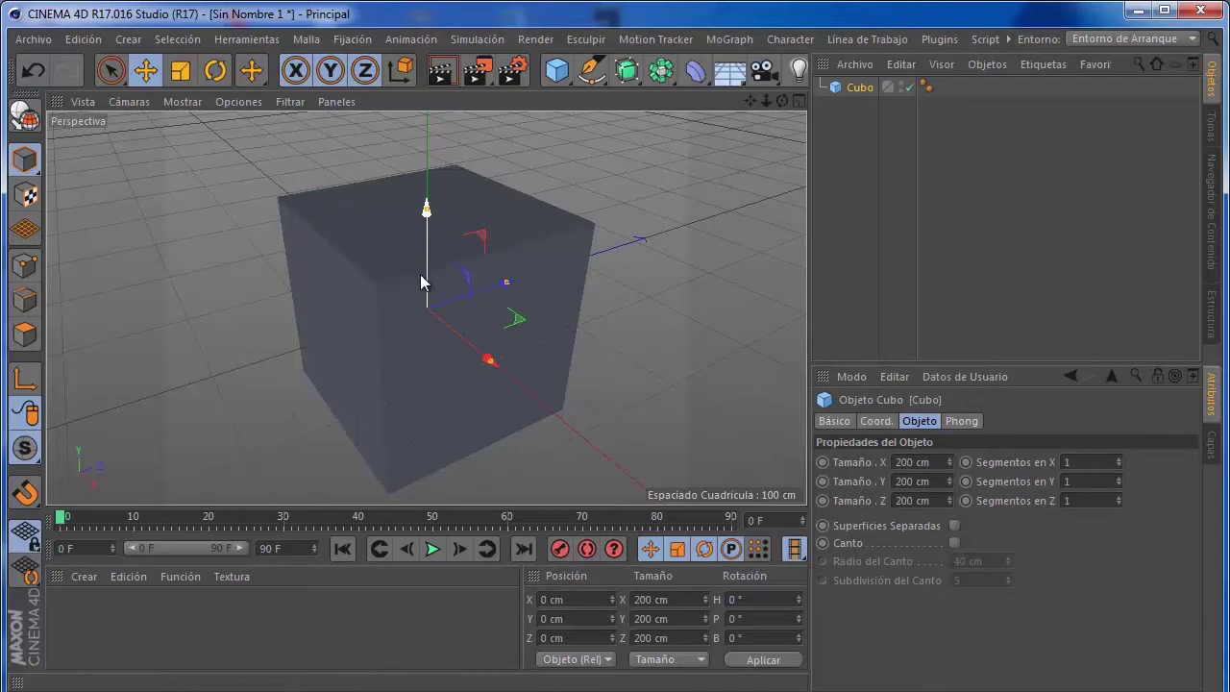
pyautogui.click(83, 101)
pyautogui.moveTo(129, 101)
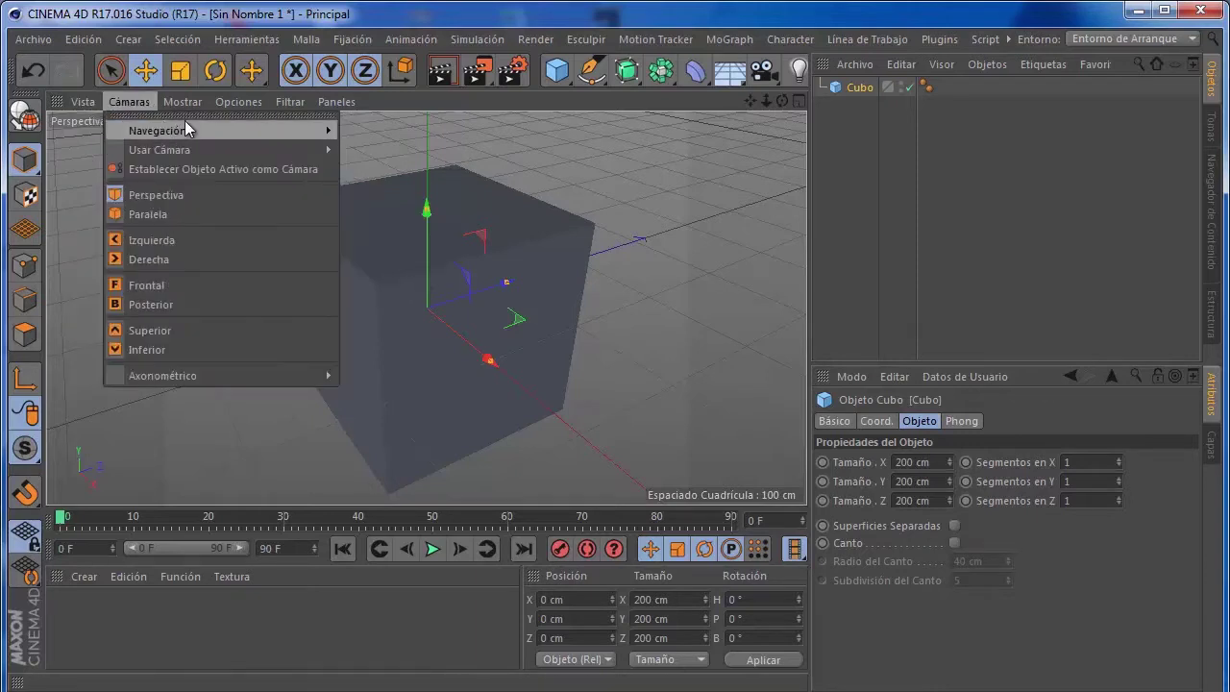
pyautogui.click(144, 195)
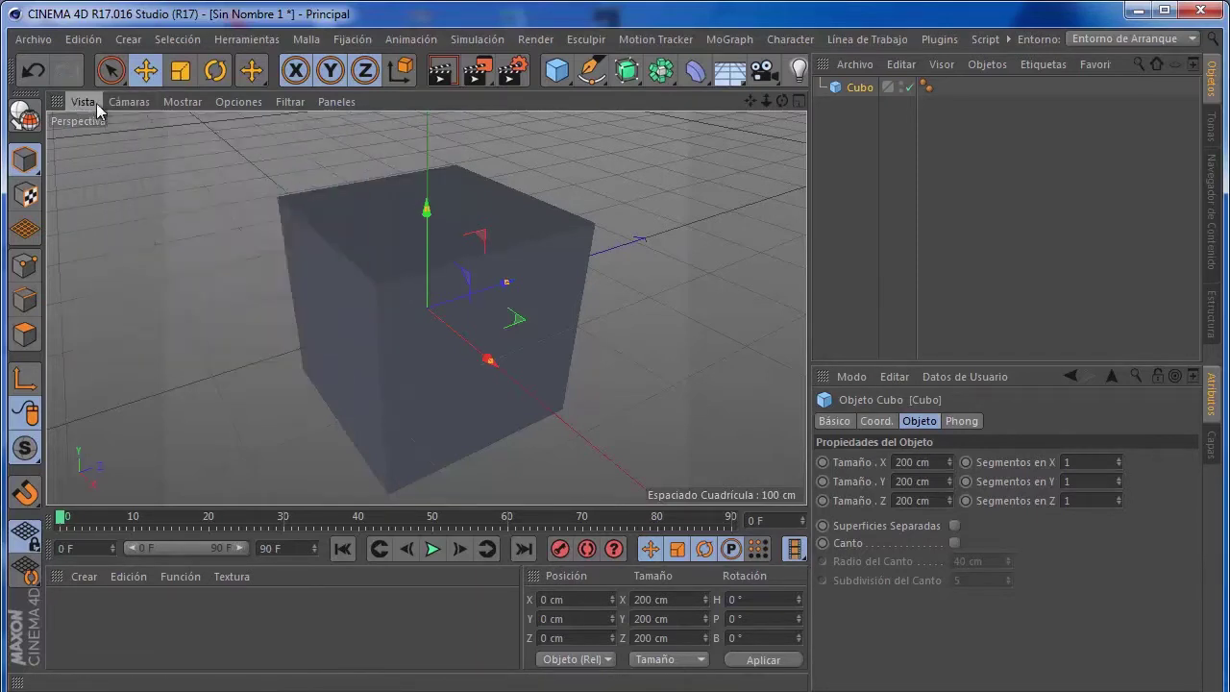
pyautogui.click(97, 109)
pyautogui.click(110, 93)
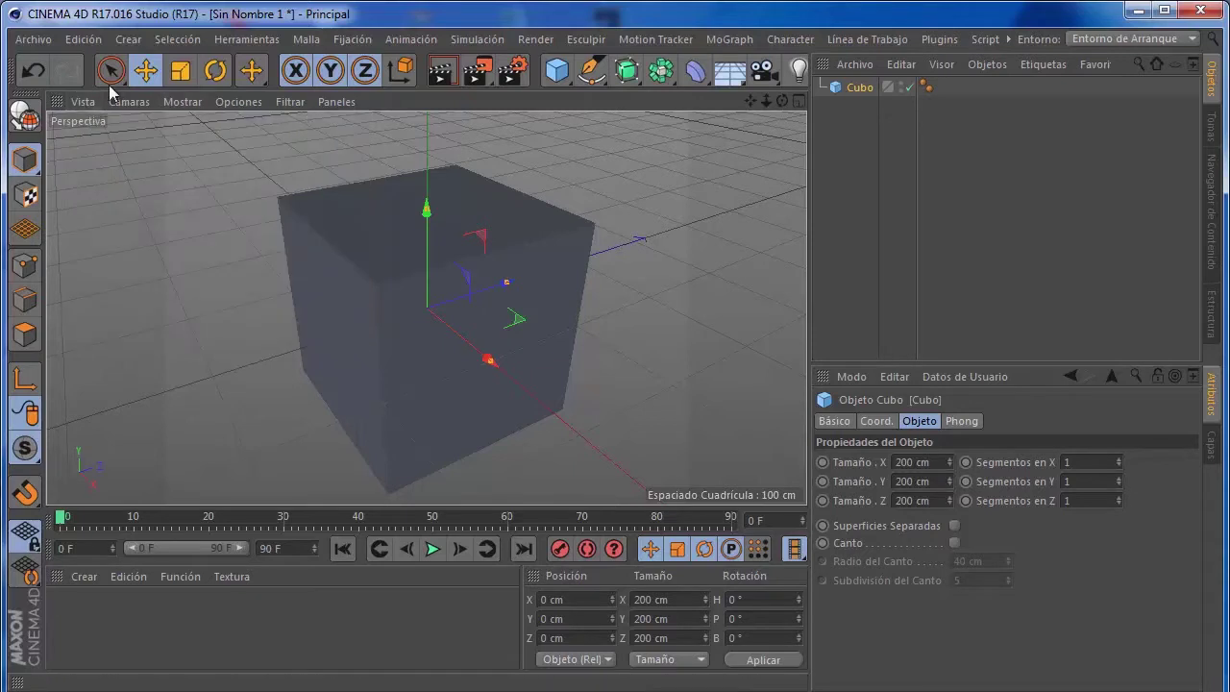
pyautogui.click(83, 101)
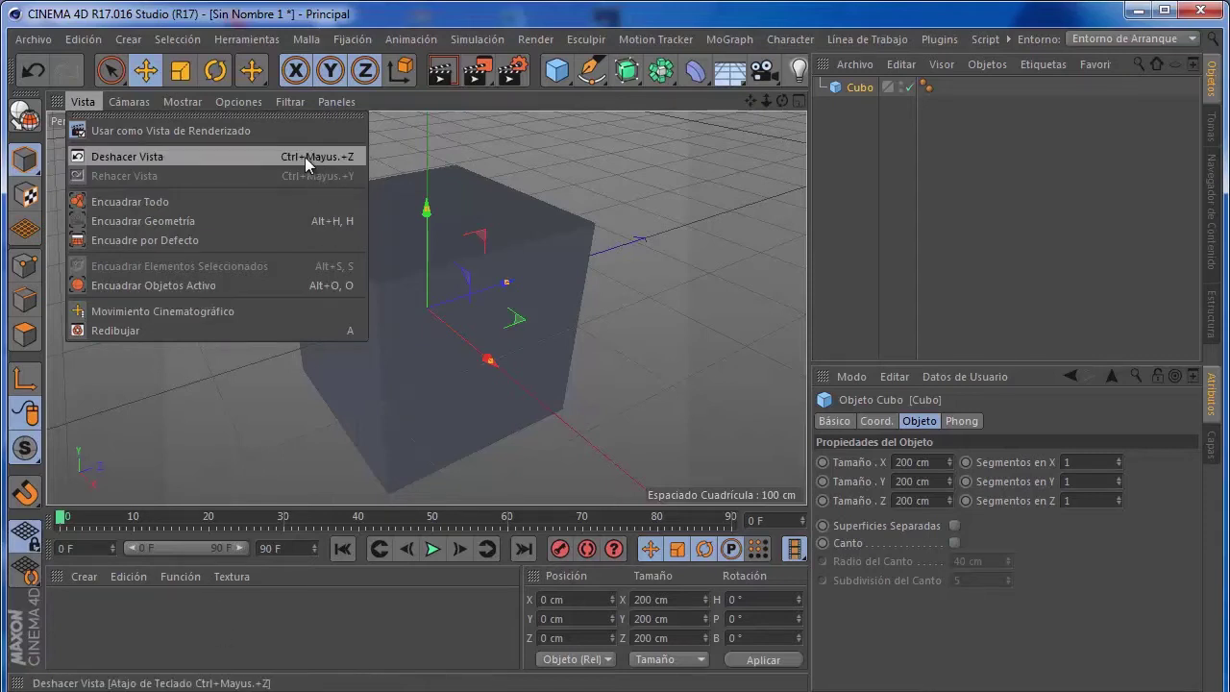
pyautogui.click(82, 100)
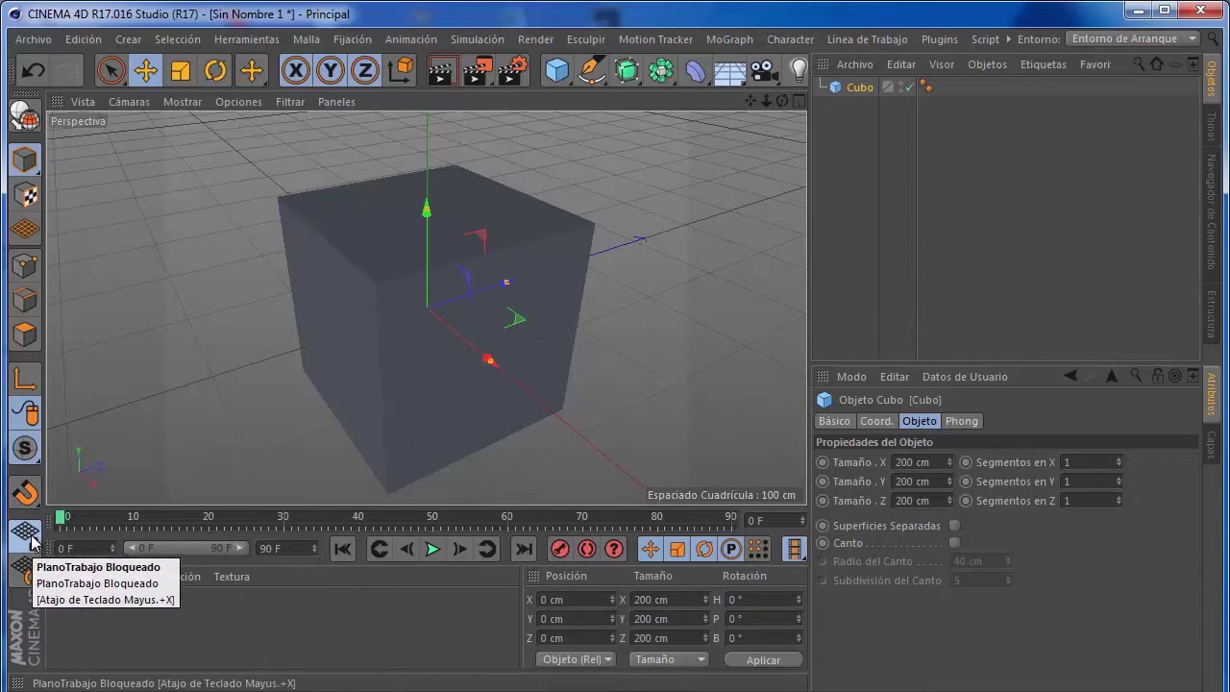
# Reselect Cubo and undo its Make Editable conversion so it is parametric again
pyautogui.click(31, 538)
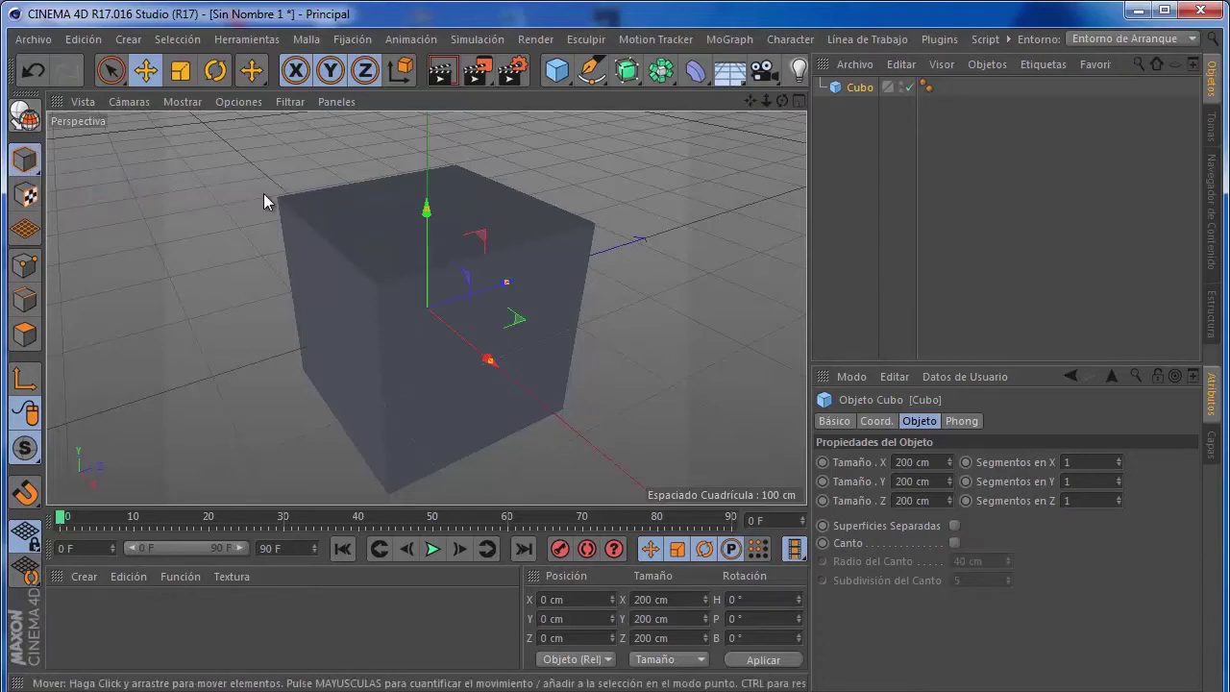
pyautogui.click(672, 221)
pyautogui.click(556, 232)
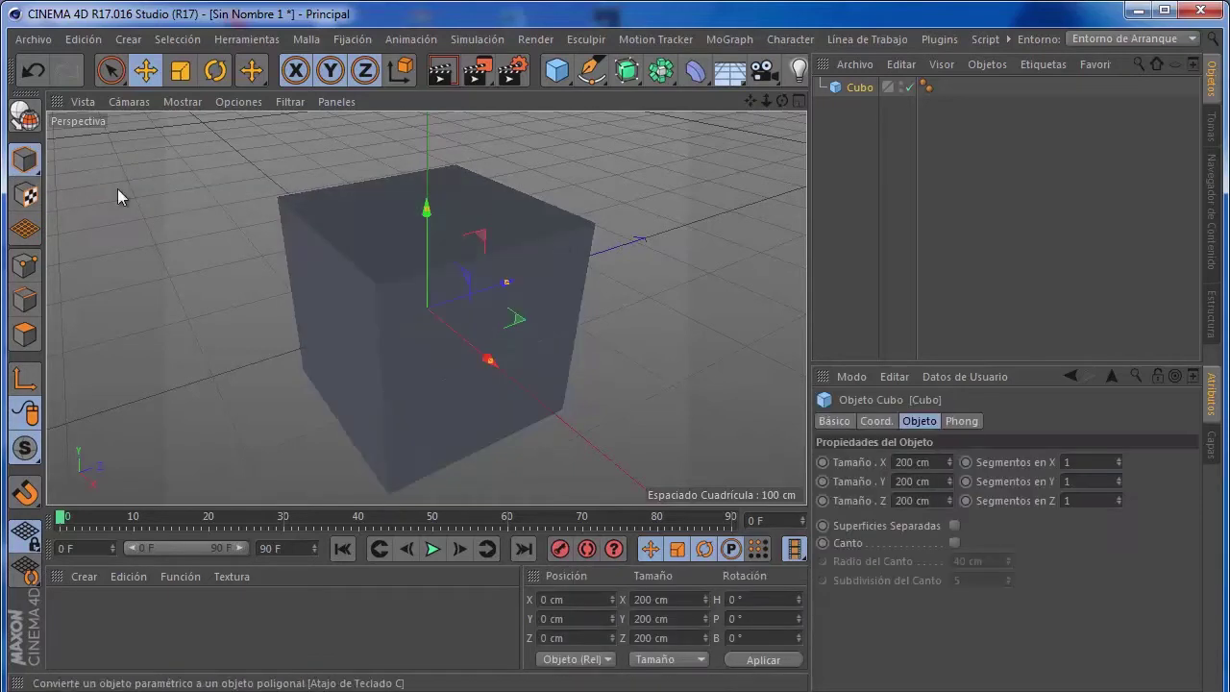
pyautogui.click(16, 125)
pyautogui.hotkey('ctrl', 'z')
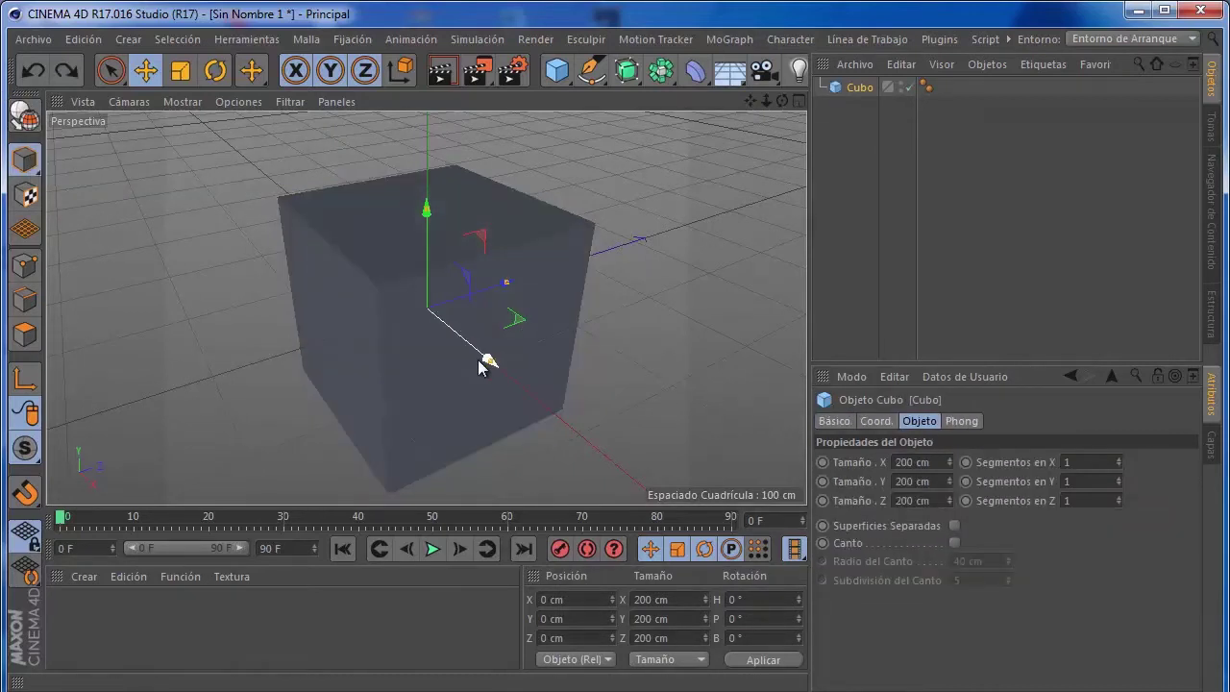
pyautogui.press('c')
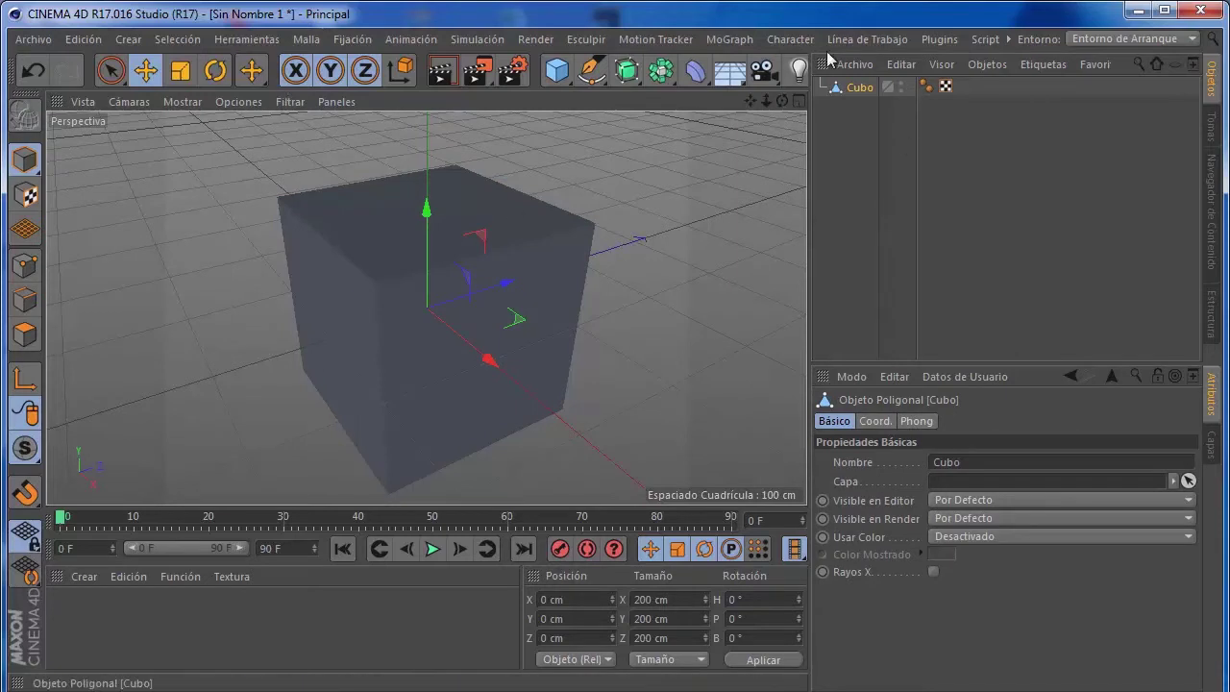
pyautogui.click(573, 322)
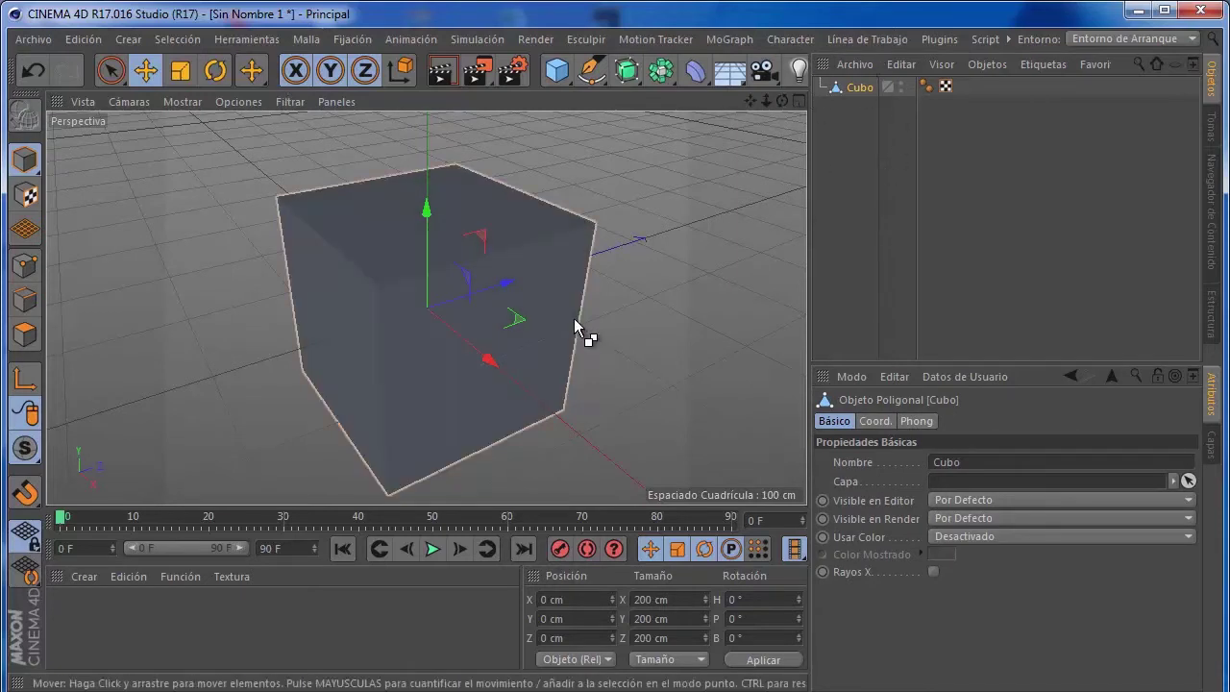
pyautogui.hotkey('ctrl', 'z')
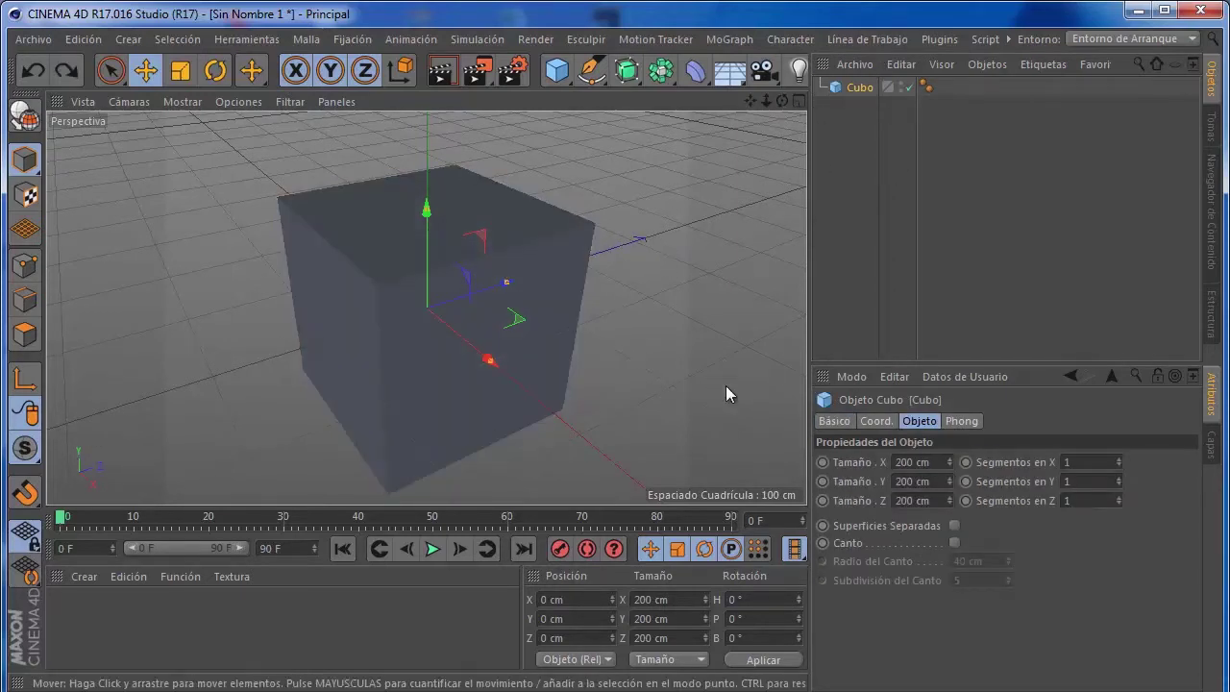
# Set Cubo's segments to 14 in X, 6 in Y and 16 in Z, orbiting to check
pyautogui.moveTo(1118, 461); pyautogui.dragTo(1118, 499)
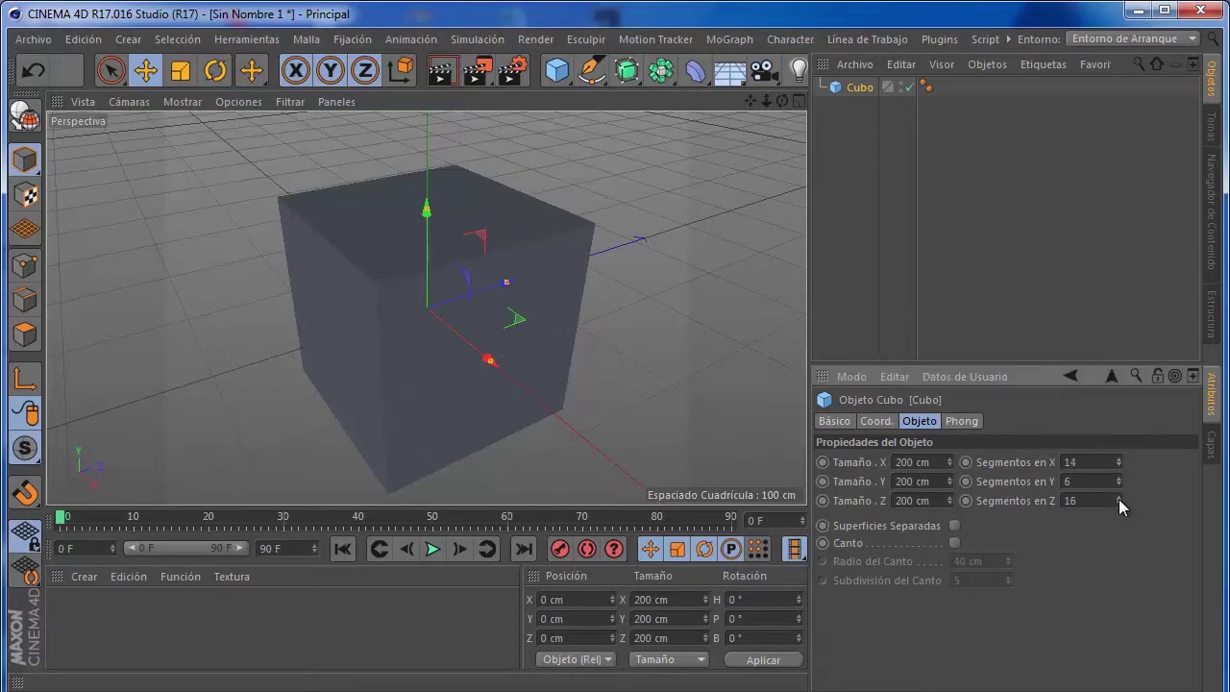
pyautogui.keyDown('alt'); pyautogui.moveTo(461, 333); pyautogui.dragTo(359, 244); pyautogui.keyUp('alt')
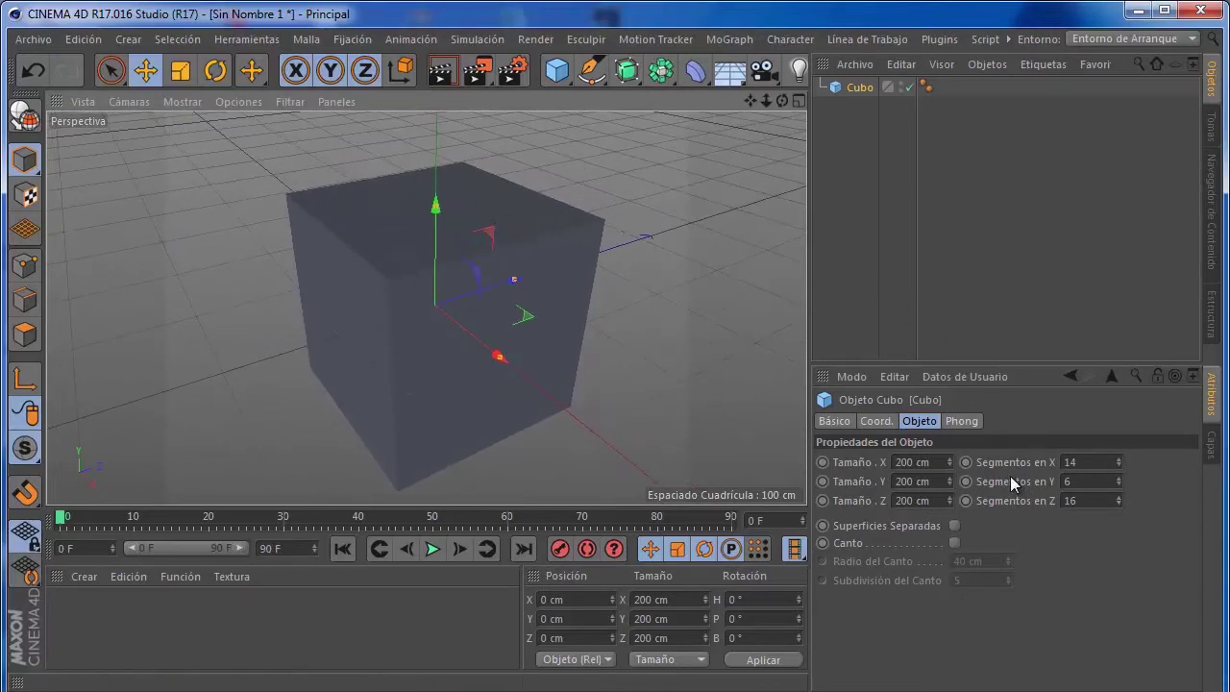
pyautogui.click(283, 166)
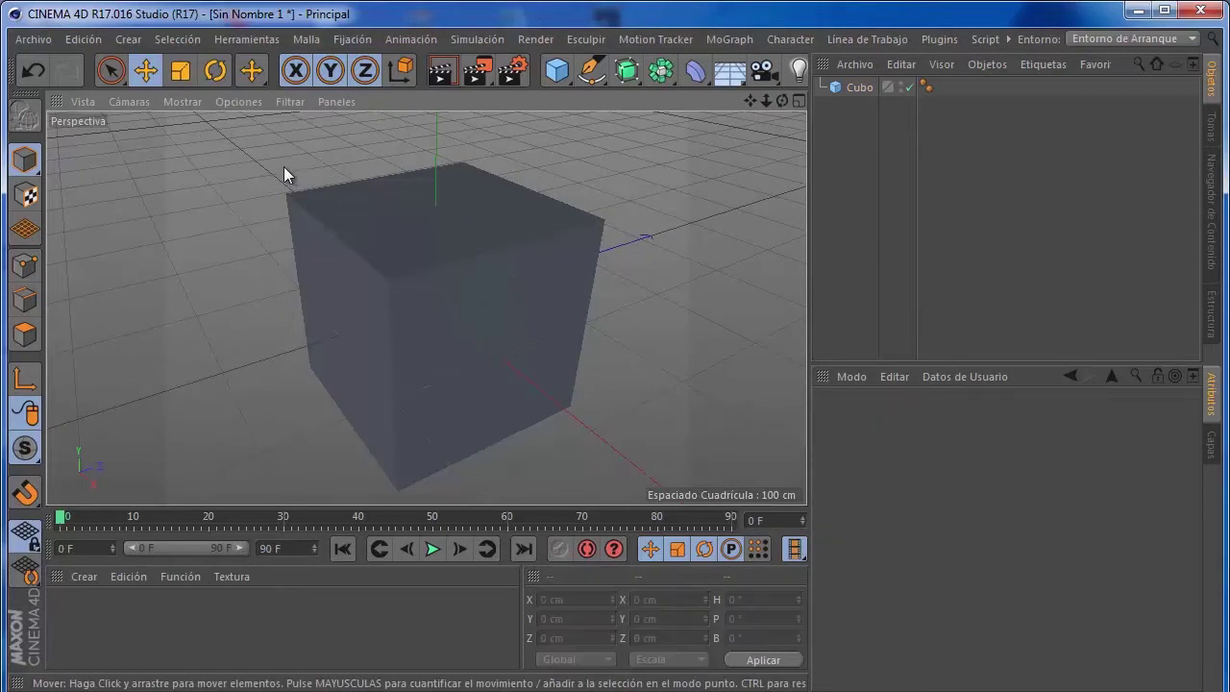
pyautogui.click(335, 178)
pyautogui.click(180, 103)
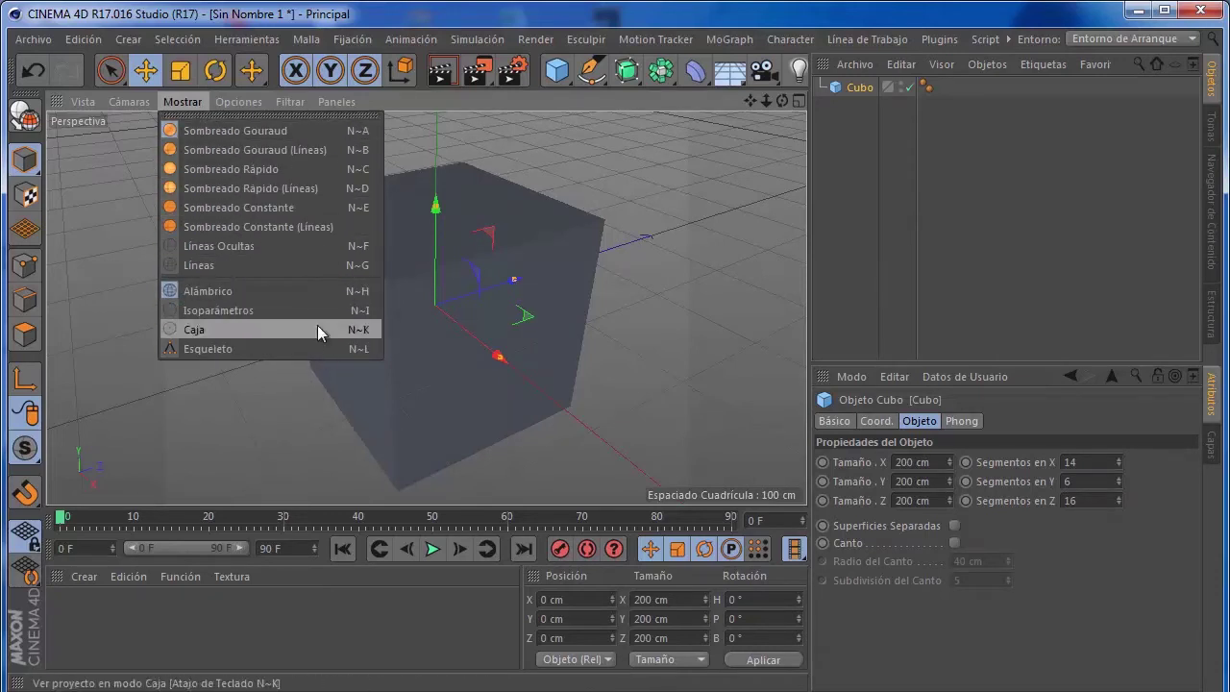
# Dismiss the display-mode menus and switch to the Live Selection tool
pyautogui.click(330, 231)
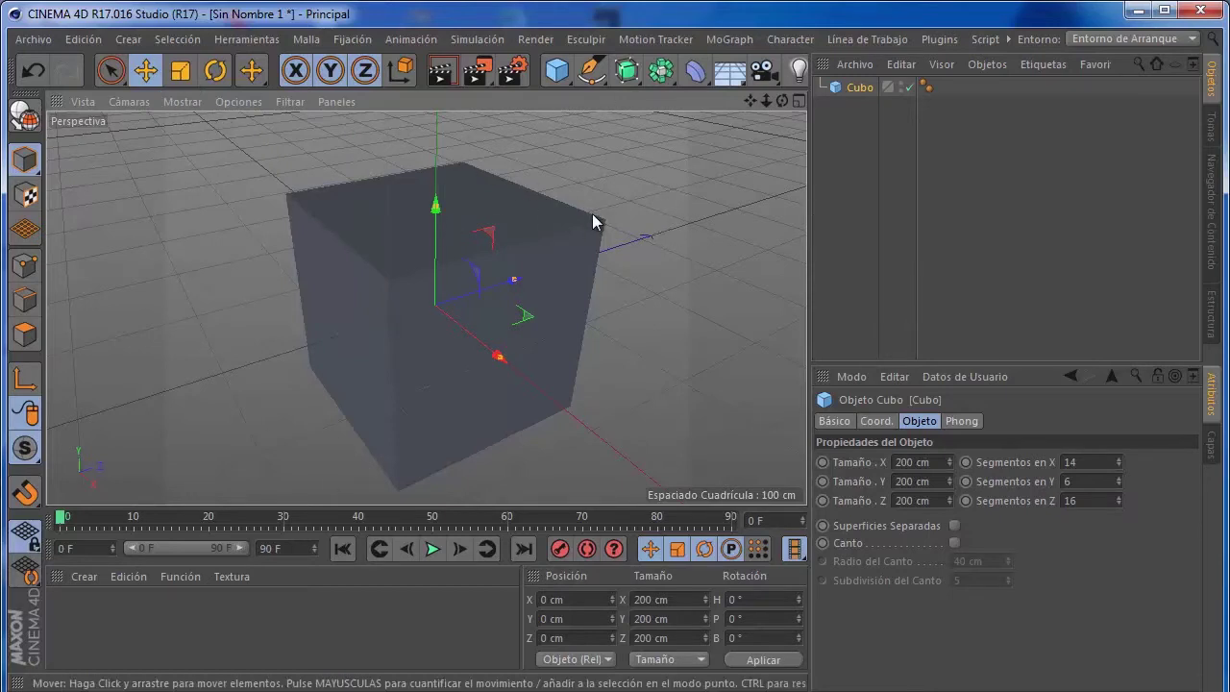
pyautogui.press('n')
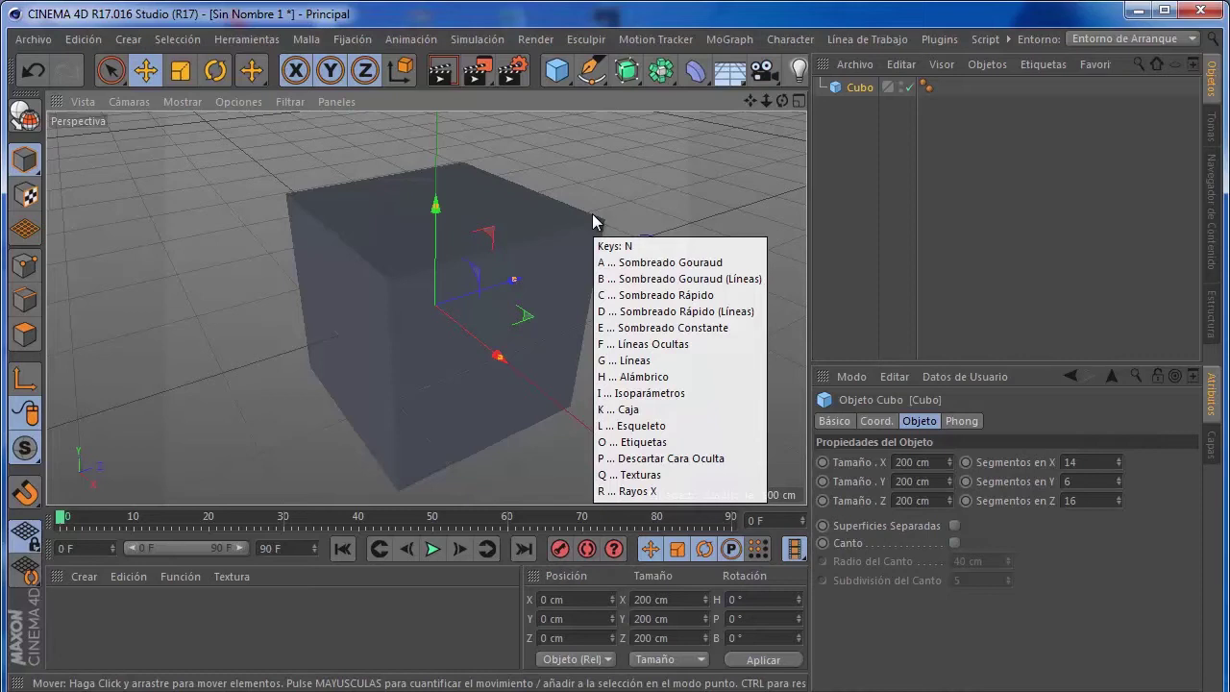
pyautogui.press('Escape')
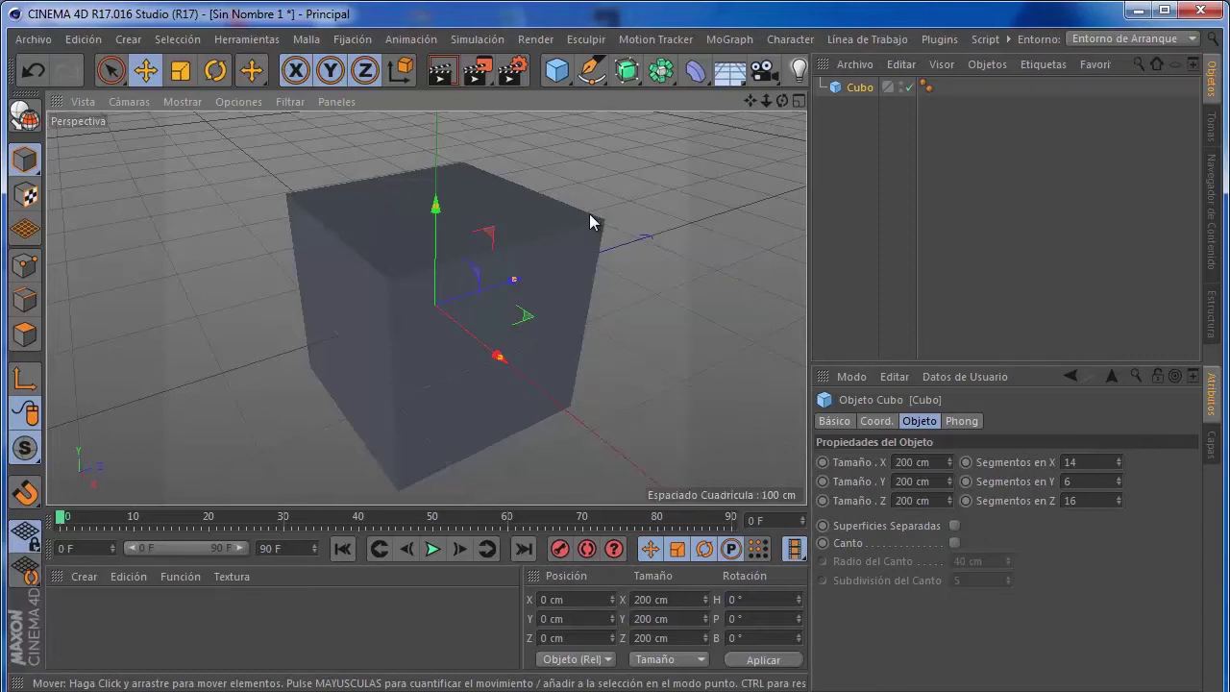
pyautogui.press('d')
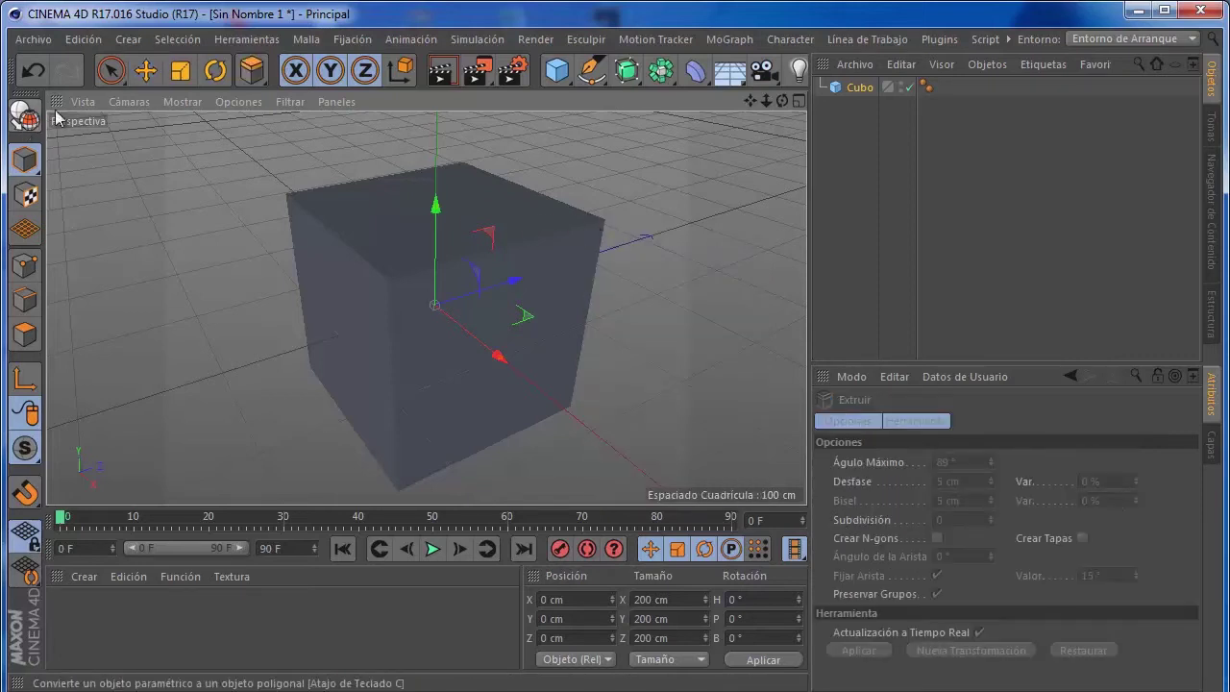
pyautogui.click(114, 72)
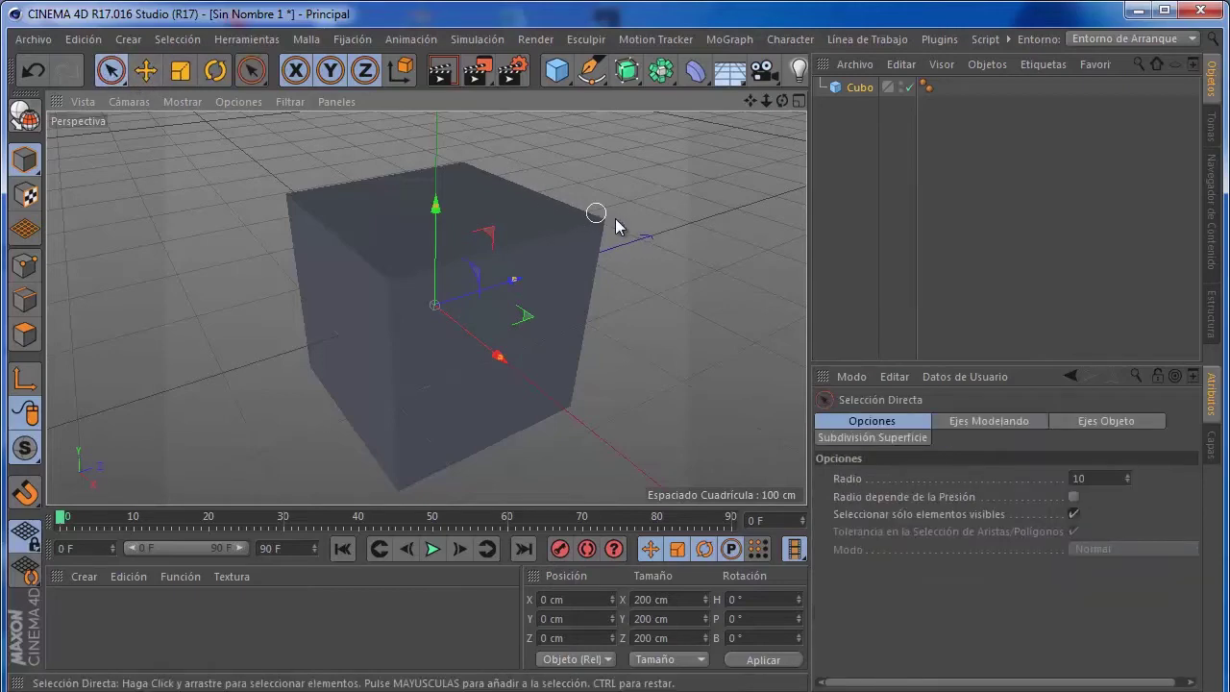
# Switch the viewport to Sombreado Gouraud (Líneas) and orbit to show the segment grid
pyautogui.press('n')
pyautogui.press('b')
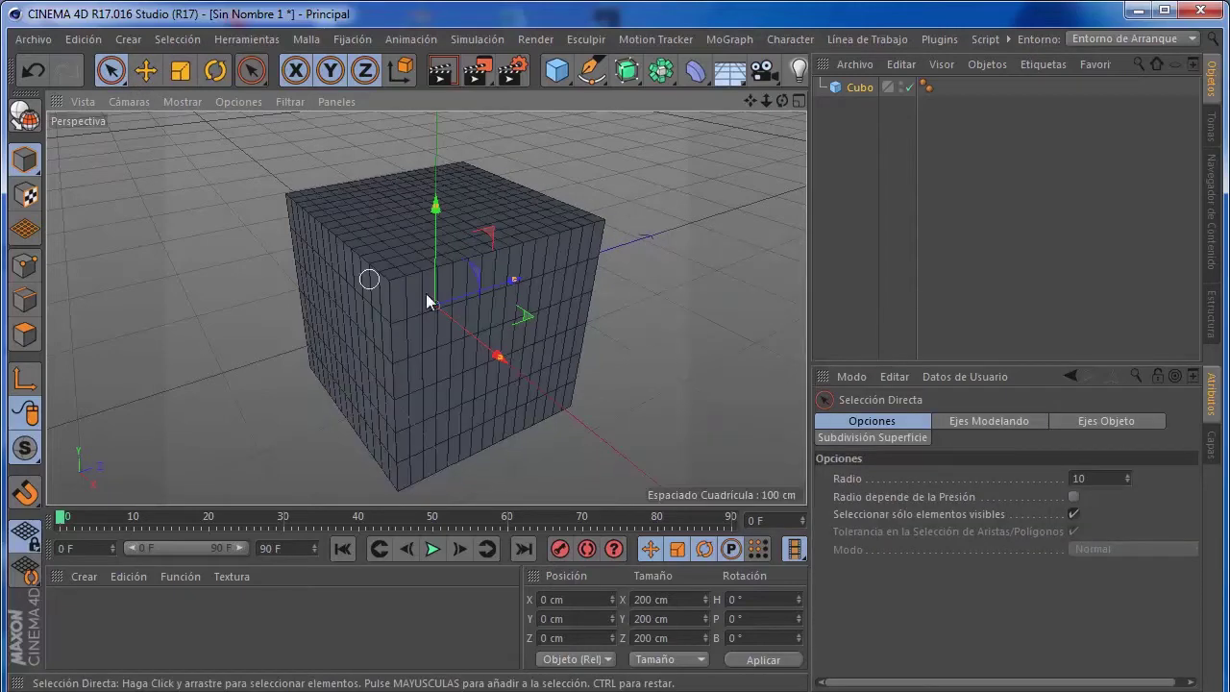
pyautogui.moveTo(433, 357)
pyautogui.keyDown('alt'); pyautogui.mouseDown()
pyautogui.moveTo(522, 275)
pyautogui.moveTo(472, 308)
pyautogui.moveTo(526, 249)
pyautogui.moveTo(481, 180)
pyautogui.mouseUp(); pyautogui.keyUp('alt')
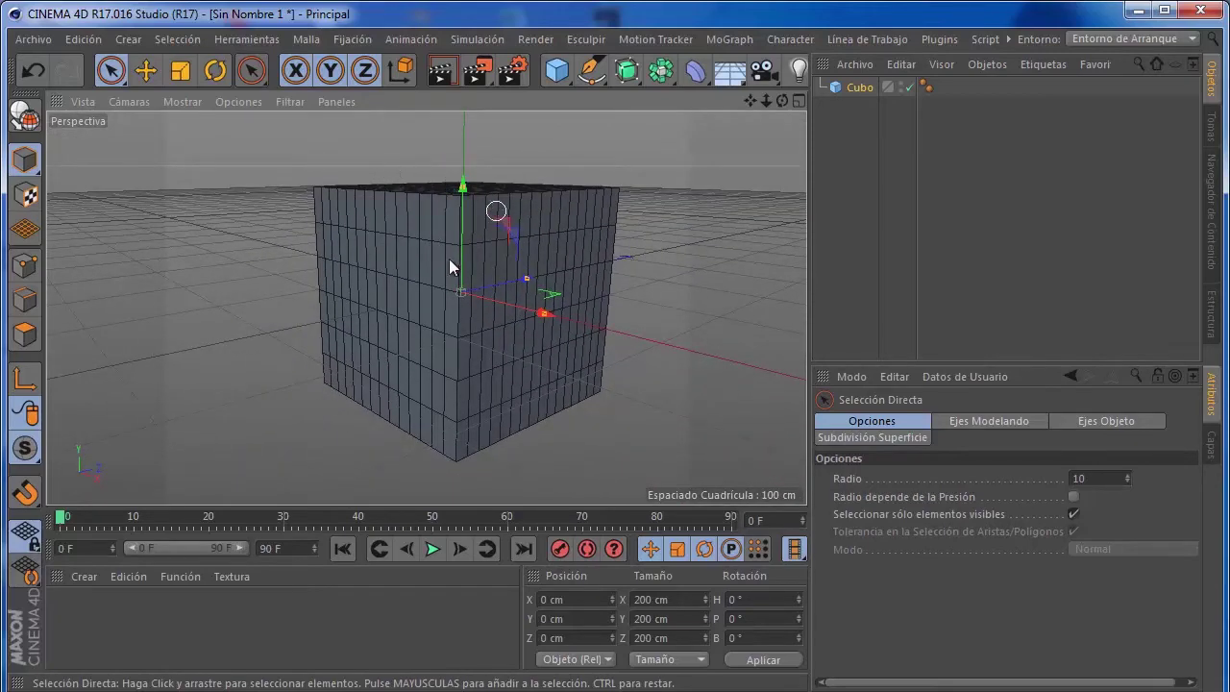
pyautogui.moveTo(448, 258)
pyautogui.keyDown('alt'); pyautogui.mouseDown()
pyautogui.moveTo(516, 297)
pyautogui.moveTo(582, 227)
pyautogui.moveTo(554, 253)
pyautogui.moveTo(557, 284)
pyautogui.mouseUp(); pyautogui.keyUp('alt')
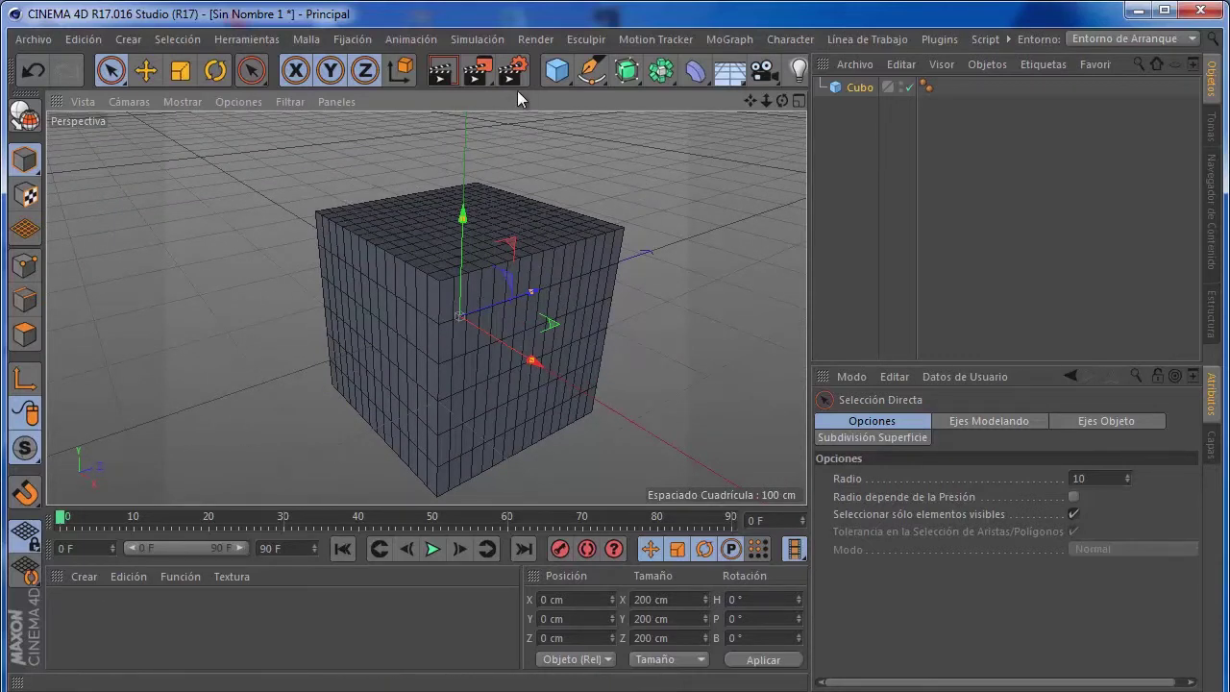
# Open Ventana > Entorno > Personalizar Comandos
pyautogui.click(1005, 40)
pyautogui.moveTo(836, 75)
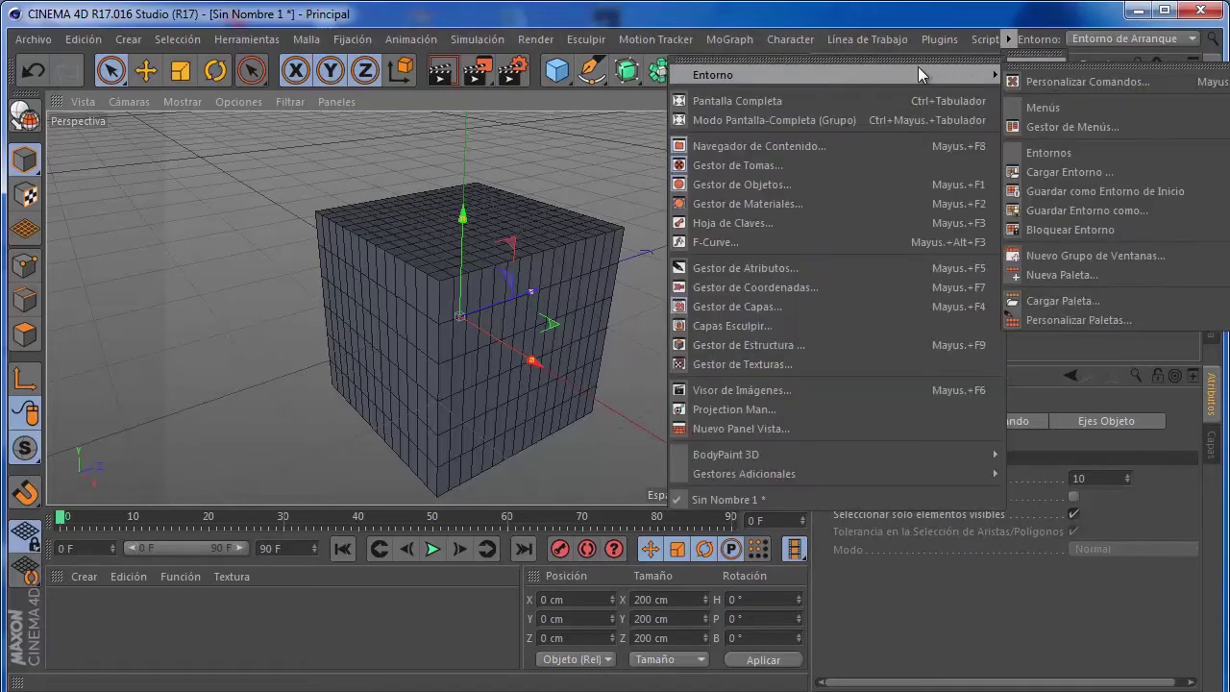
pyautogui.click(1112, 86)
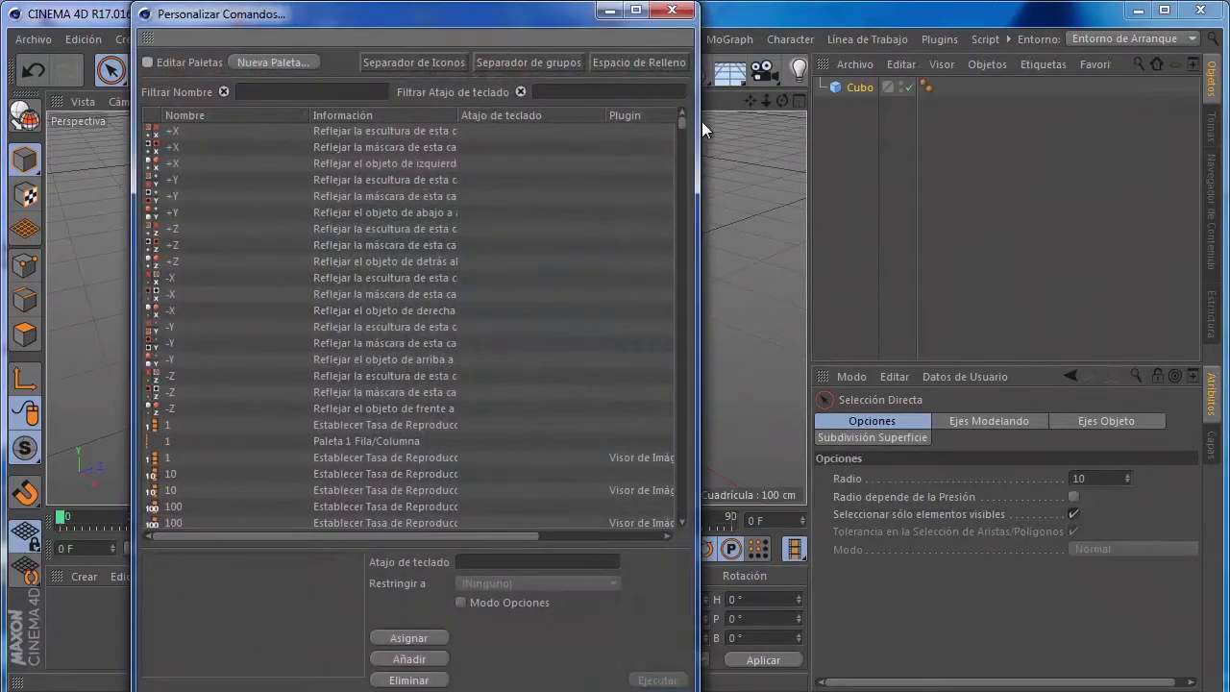
pyautogui.moveTo(681, 127)
pyautogui.mouseDown()
pyautogui.moveTo(667, 521)
pyautogui.moveTo(690, 232)
pyautogui.moveTo(691, 422)
pyautogui.moveTo(677, 83)
pyautogui.mouseUp()
# Browse the command list, then focus the Filtrar Nombre field
pyautogui.click(510, 311)
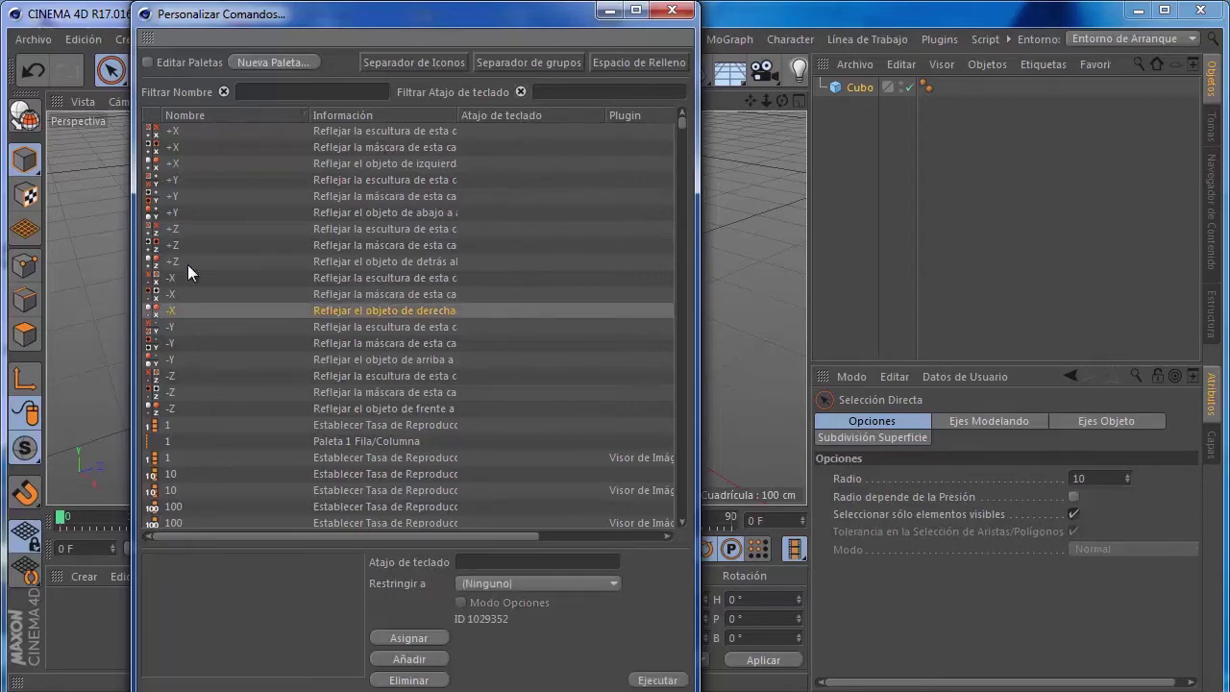
pyautogui.scroll(-6, 519, 249)
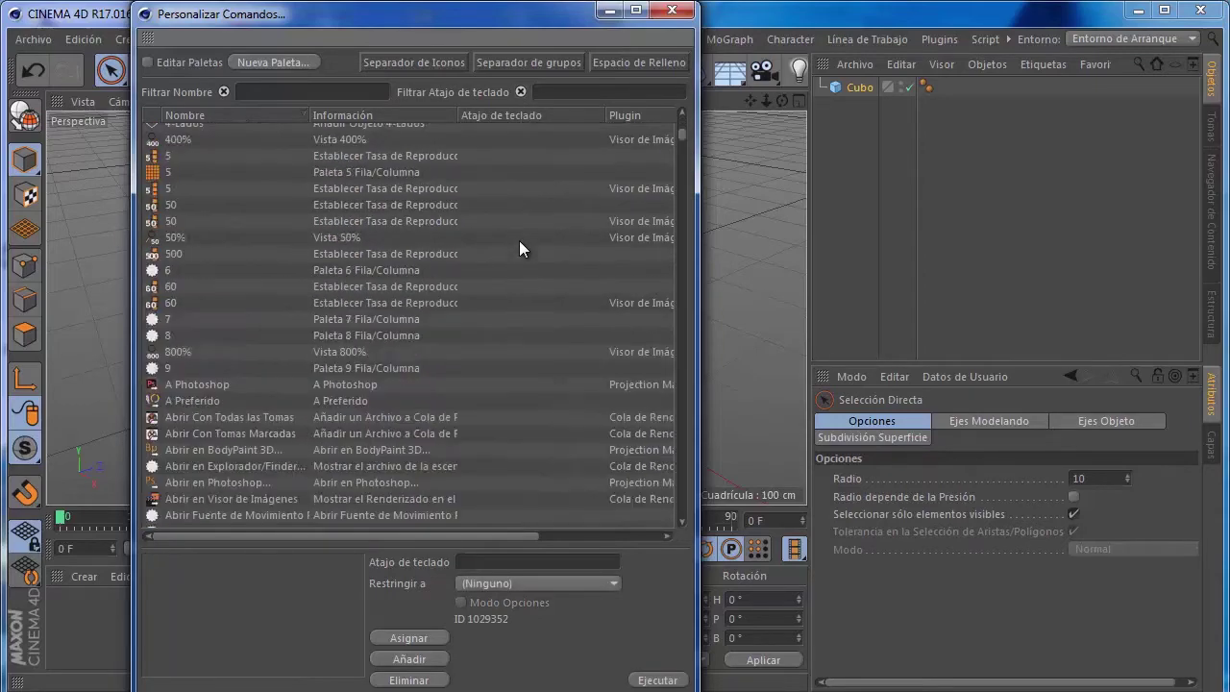
pyautogui.scroll(-6, 519, 249)
pyautogui.scroll(3, 519, 249)
pyautogui.scroll(-1, 519, 249)
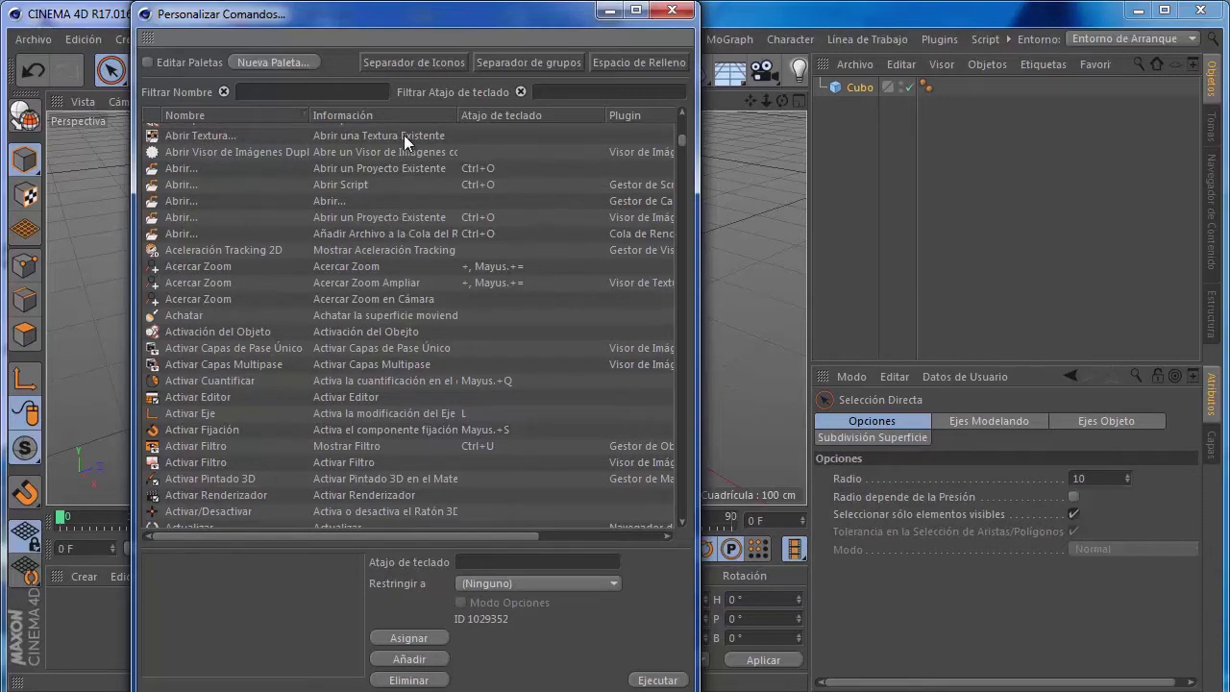
pyautogui.click(244, 93)
pyautogui.write('g')
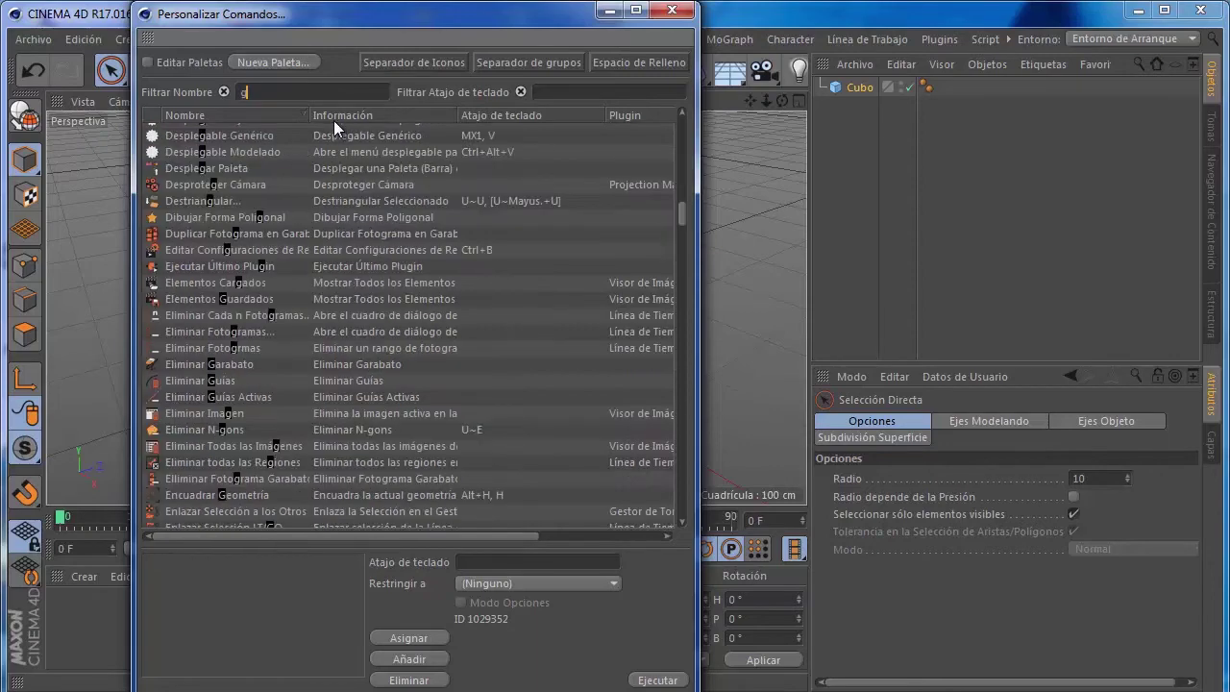
pyautogui.write('uardar')
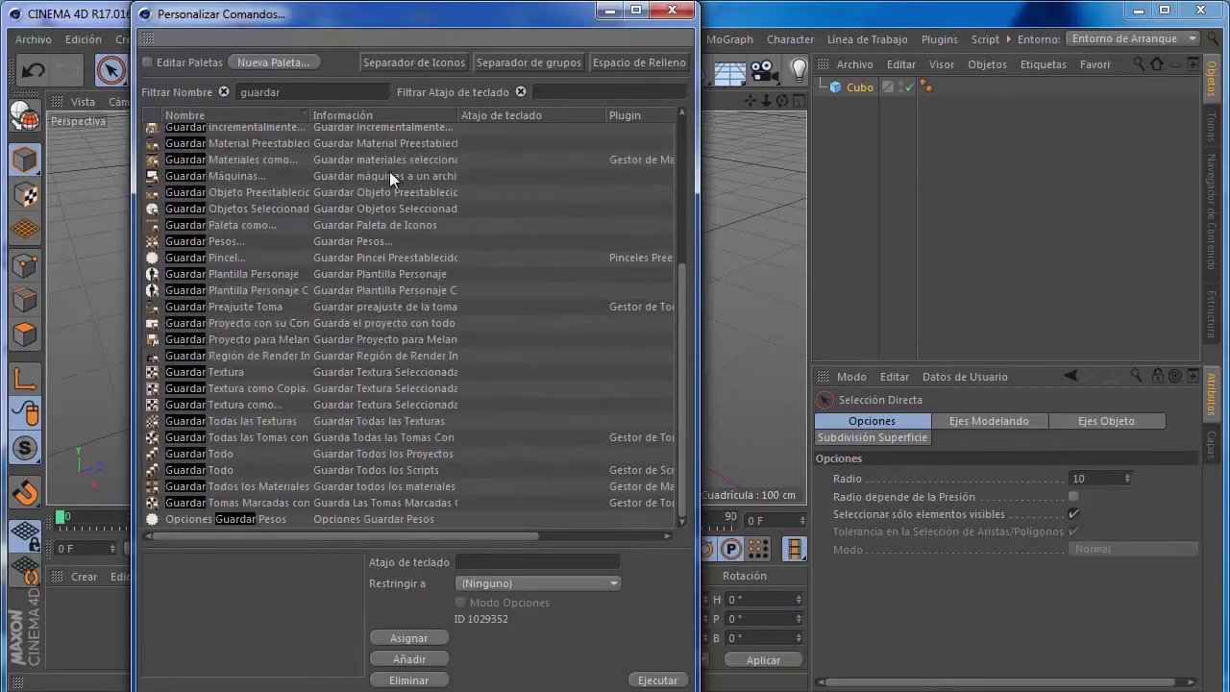
pyautogui.scroll(5, 393, 174)
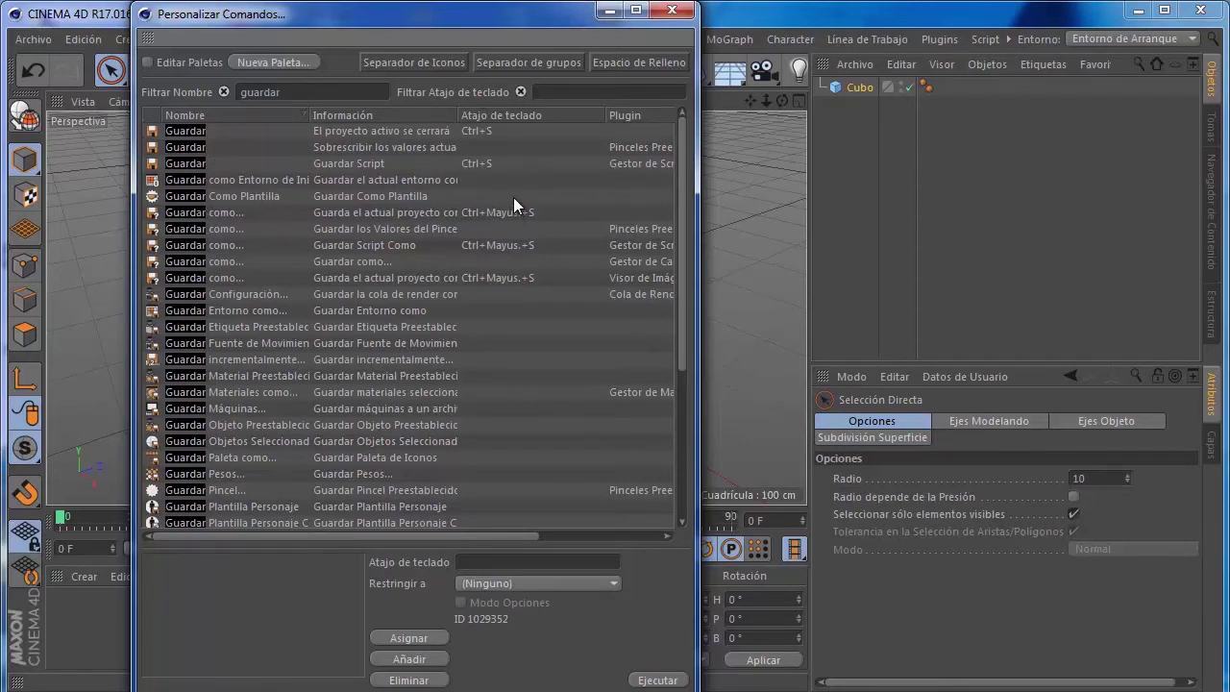
pyautogui.click(222, 92)
pyautogui.scroll(-5, 390, 216)
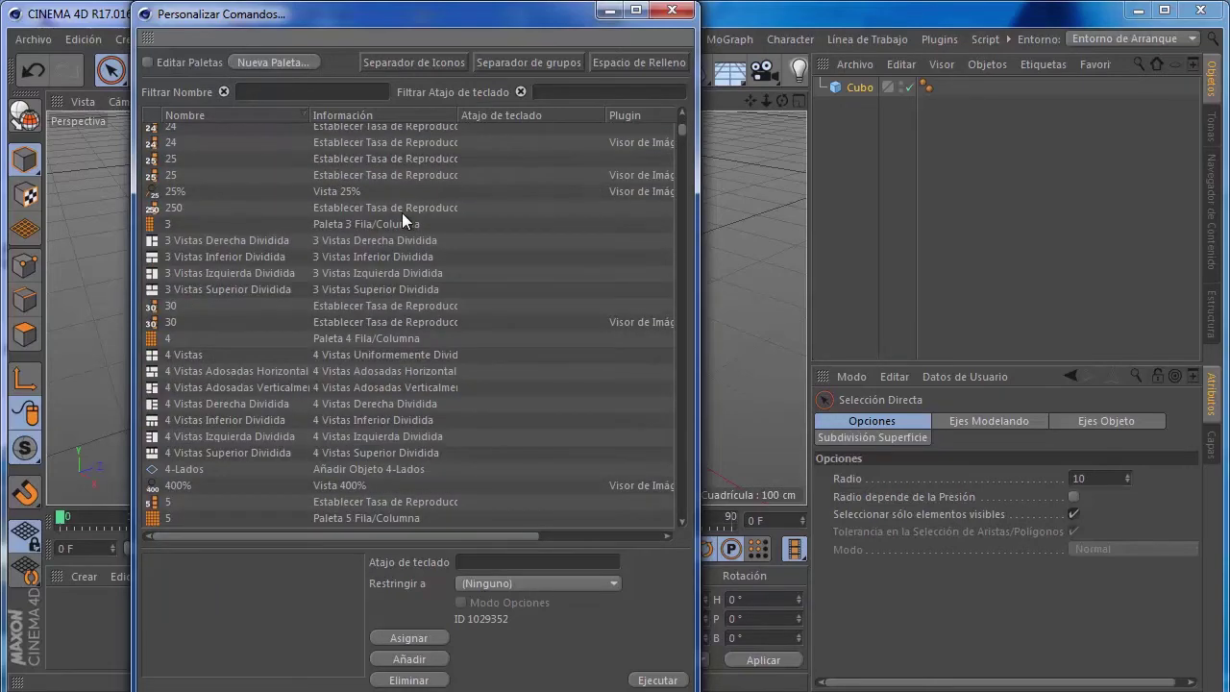
pyautogui.scroll(-3, 402, 217)
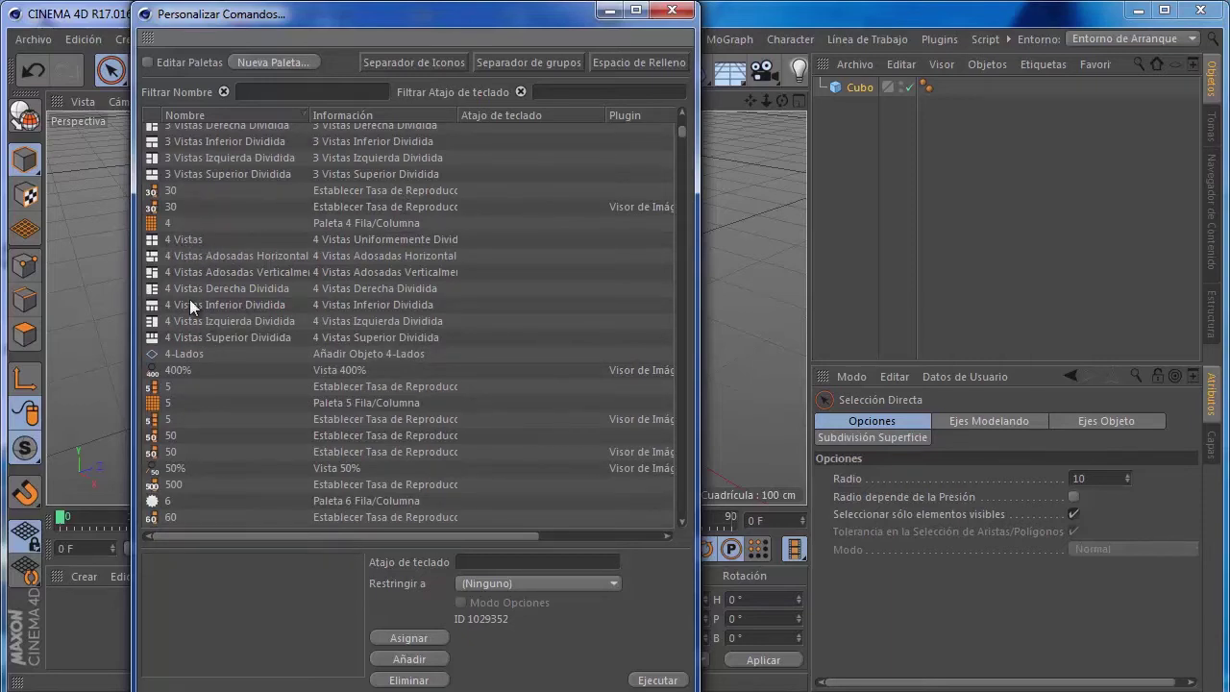
pyautogui.scroll(-5, 216, 296)
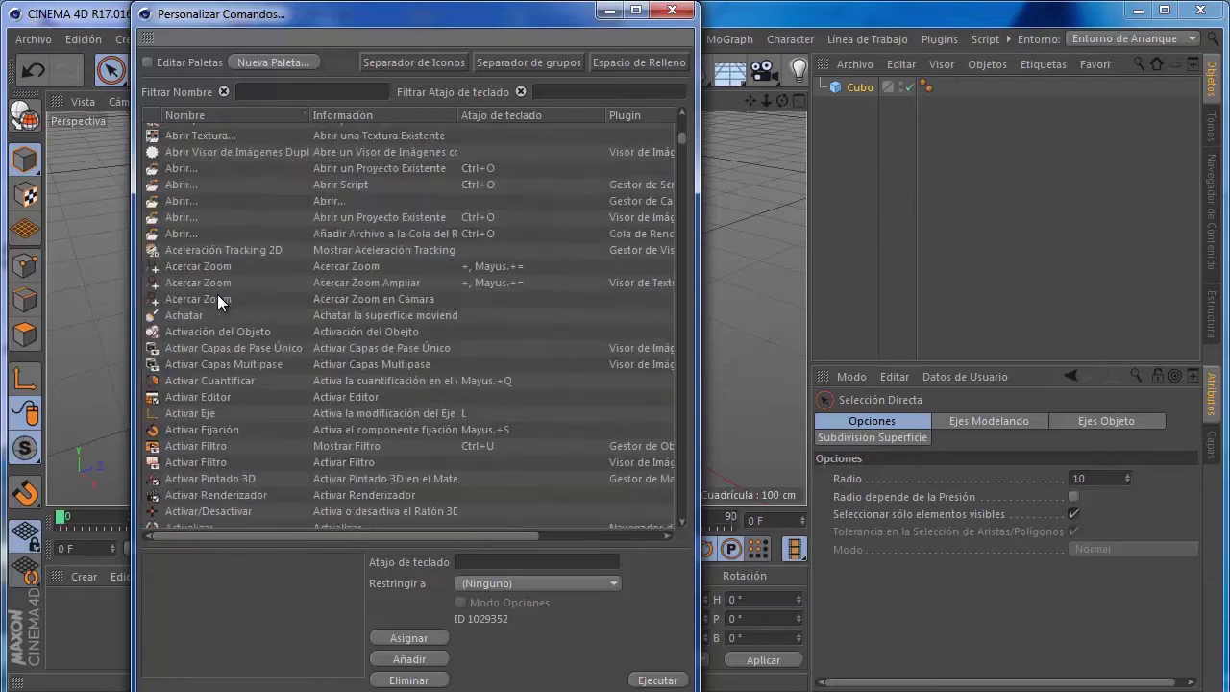
pyautogui.scroll(-5, 217, 294)
pyautogui.scroll(-5, 217, 294)
pyautogui.scroll(-5, 250, 279)
pyautogui.scroll(3, 277, 266)
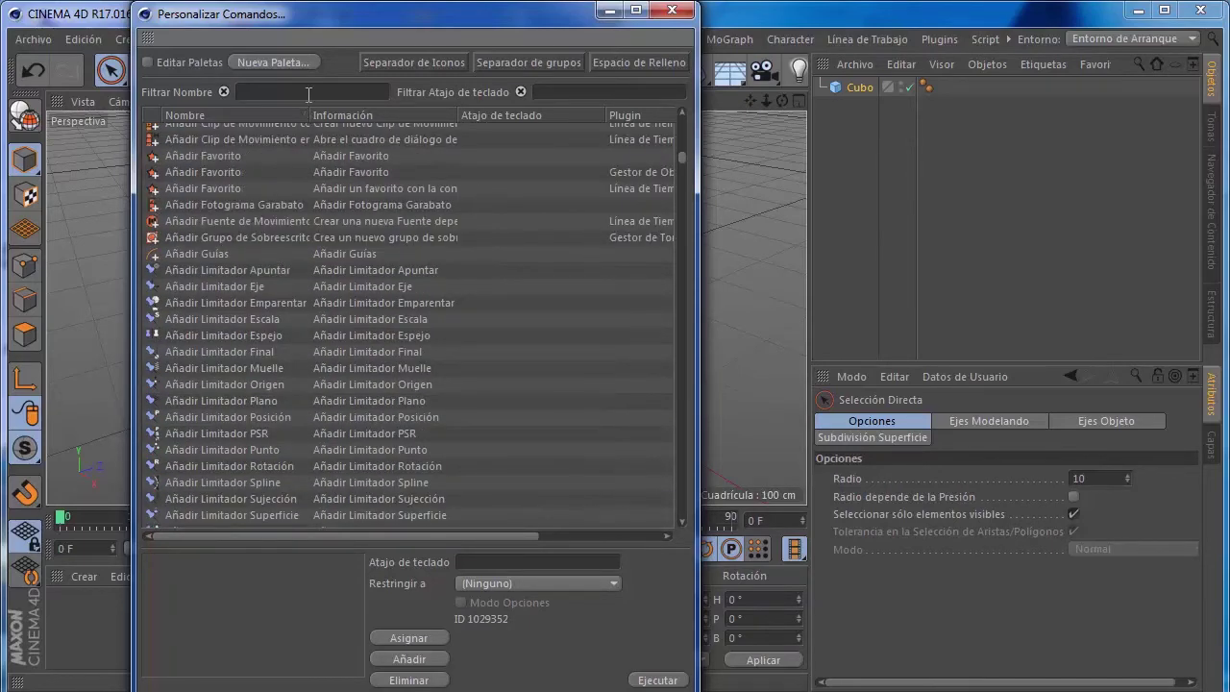
# Filter commands by 'cubo', select the Cubo command, then clear the name filter
pyautogui.write('vol')
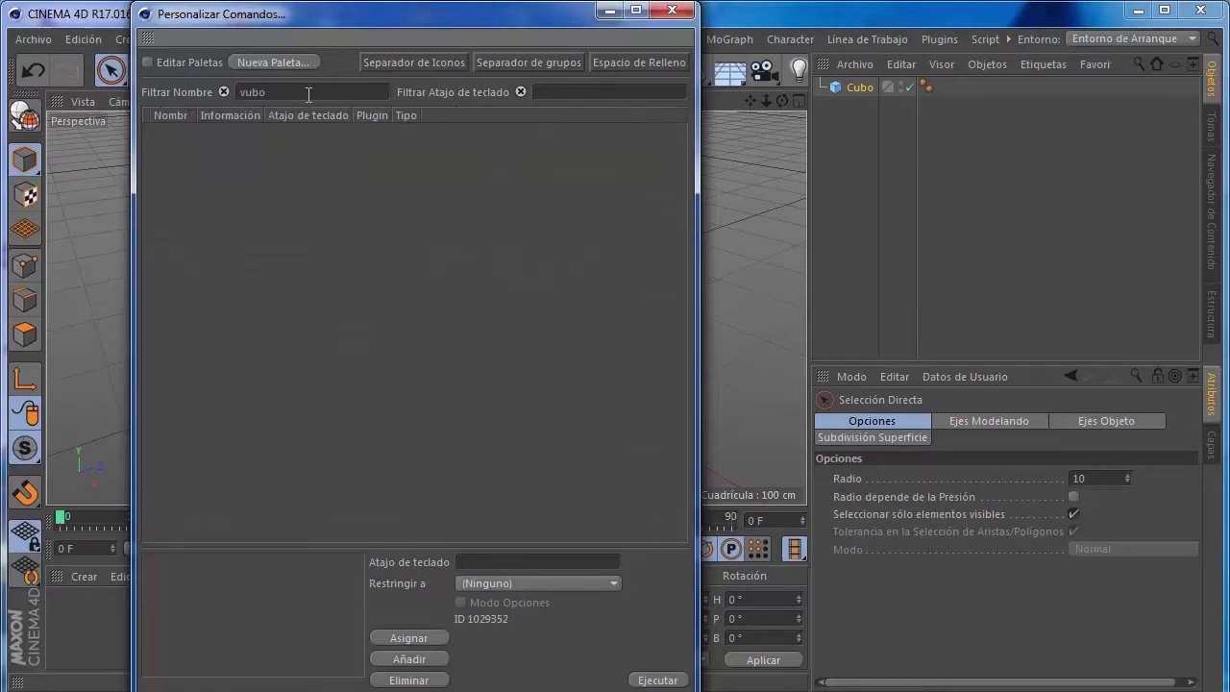
pyautogui.press('BackSpace')
pyautogui.press('BackSpace')
pyautogui.press('BackSpace')
pyautogui.write('cub')
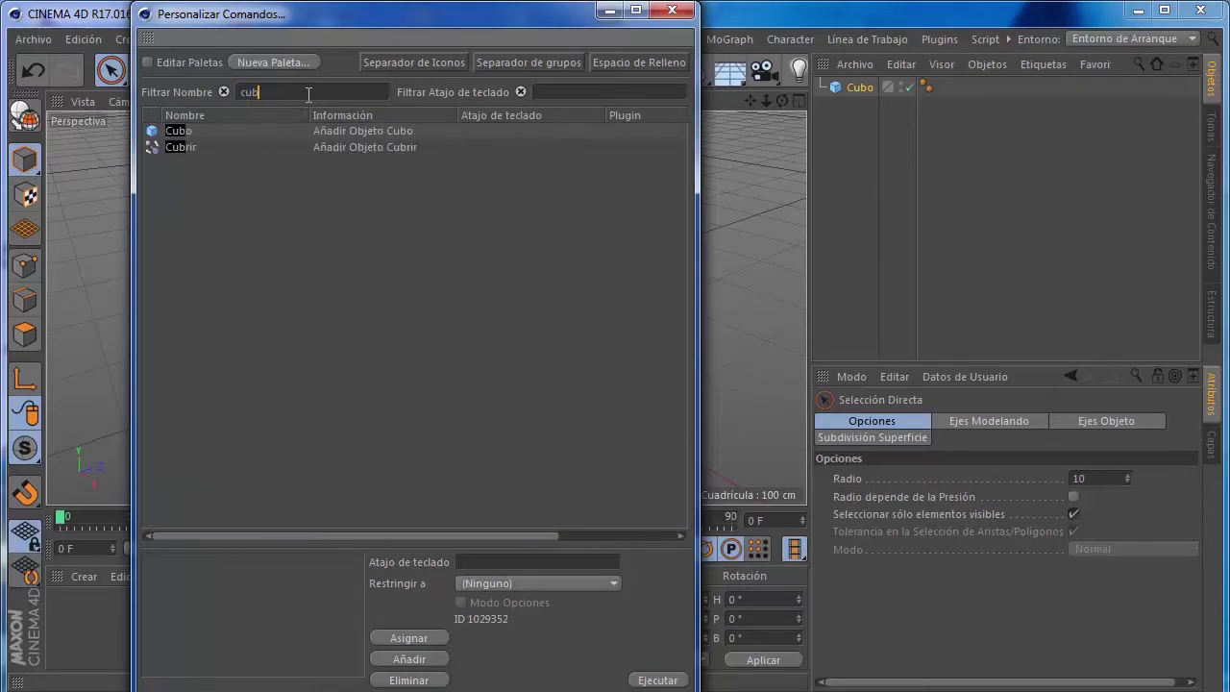
pyautogui.write('l')
pyautogui.press('BackSpace')
pyautogui.write('o')
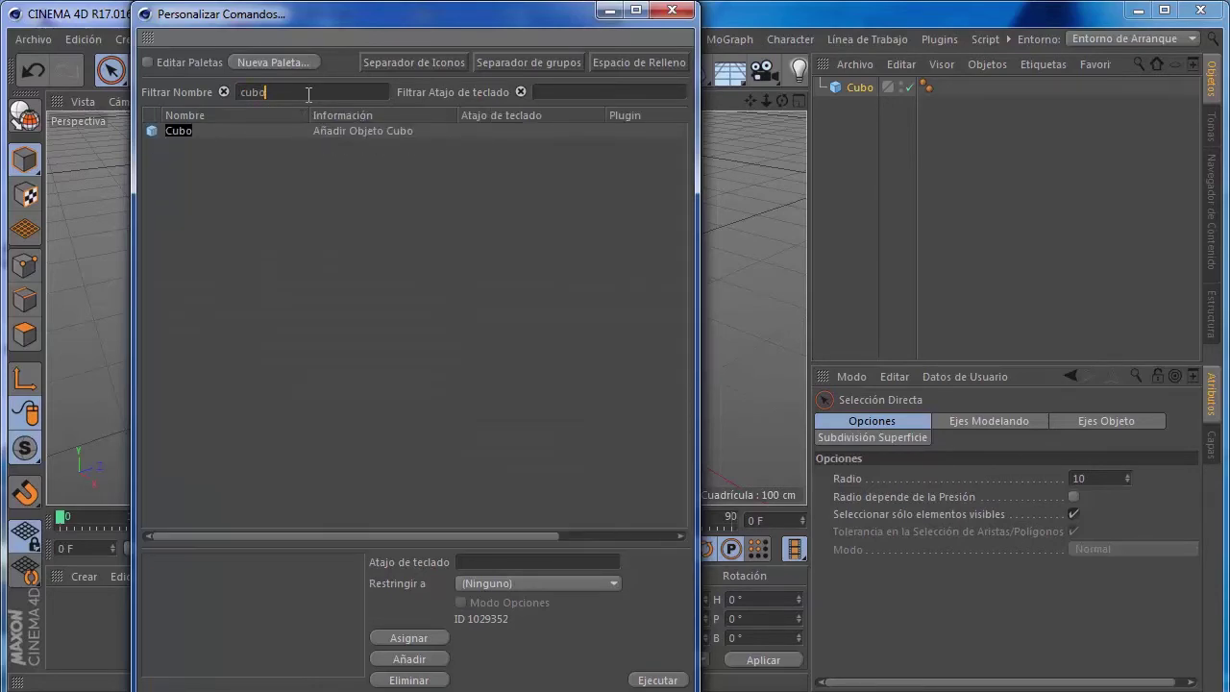
pyautogui.click(168, 134)
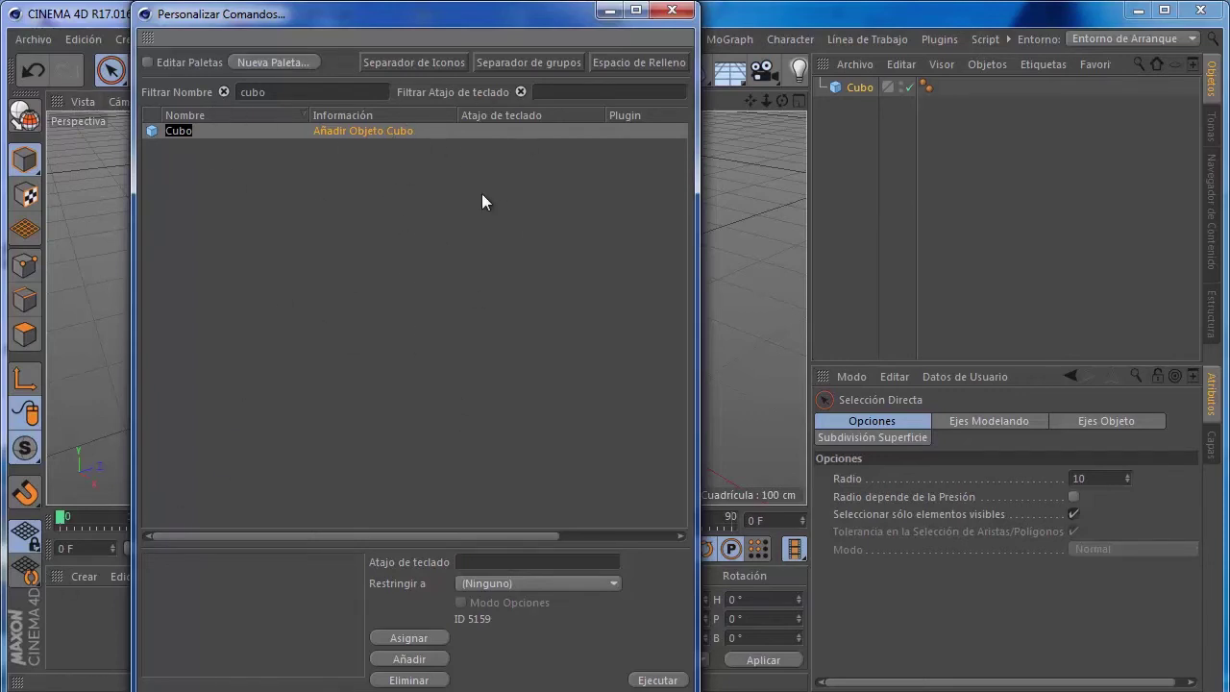
pyautogui.click(220, 91)
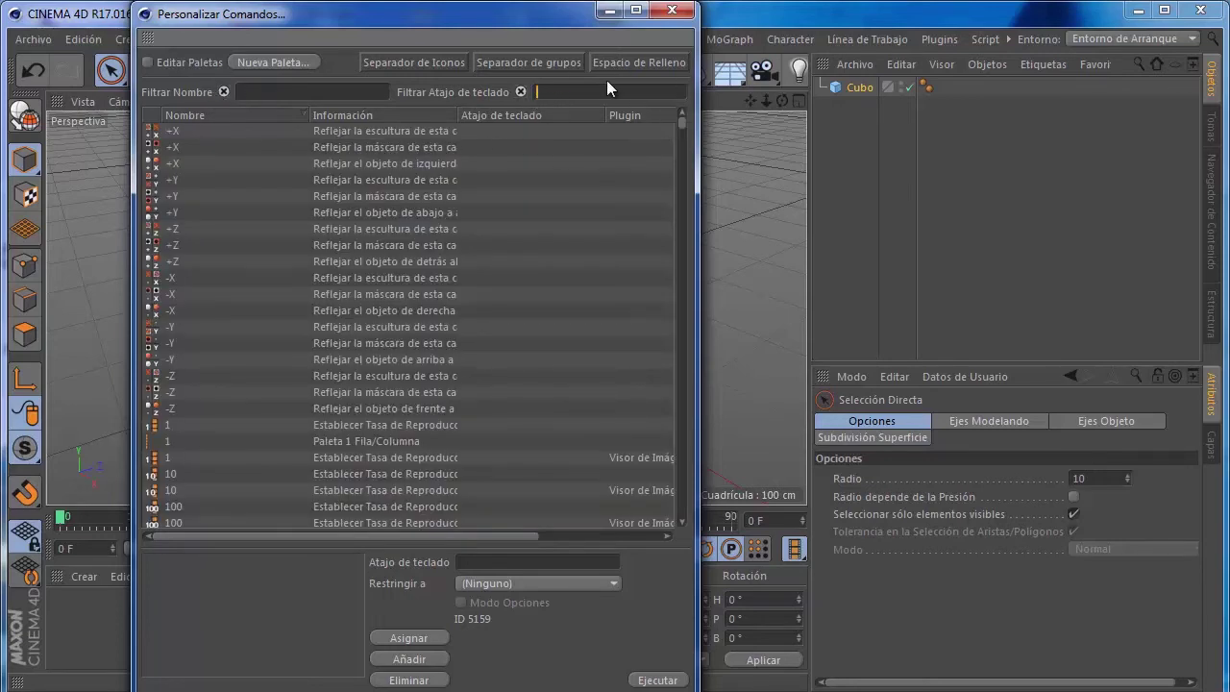
pyautogui.hotkey('ctrl', 'c')
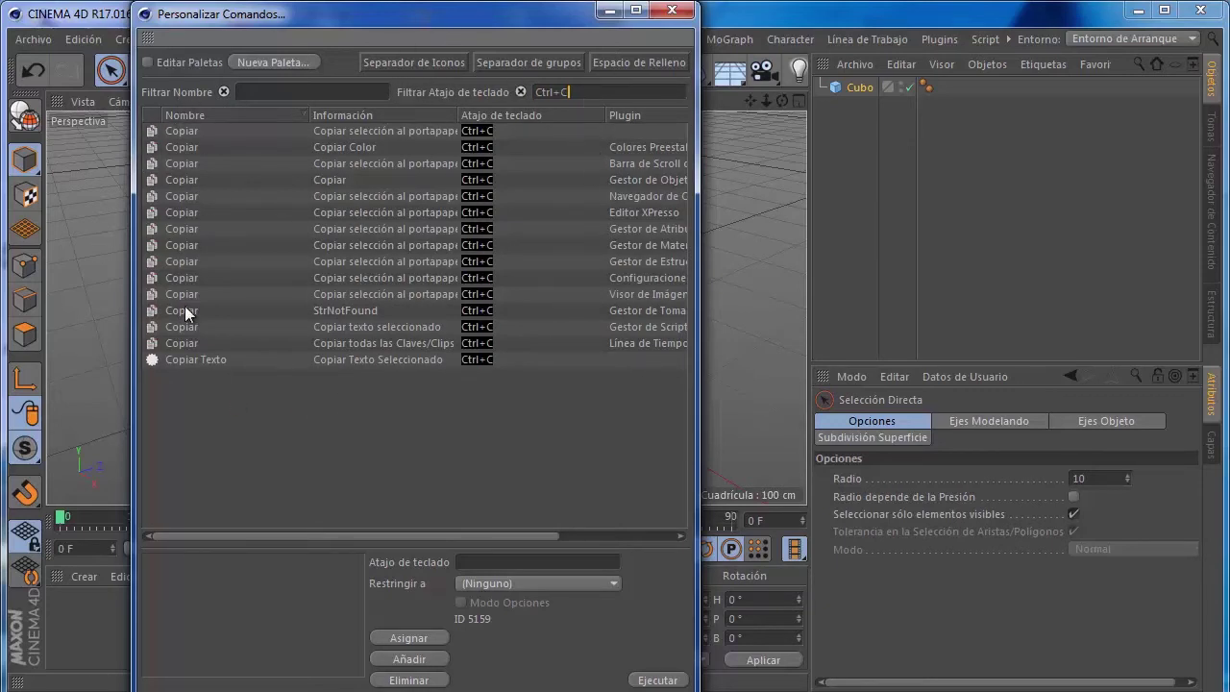
pyautogui.hotkey('shift', 'c')
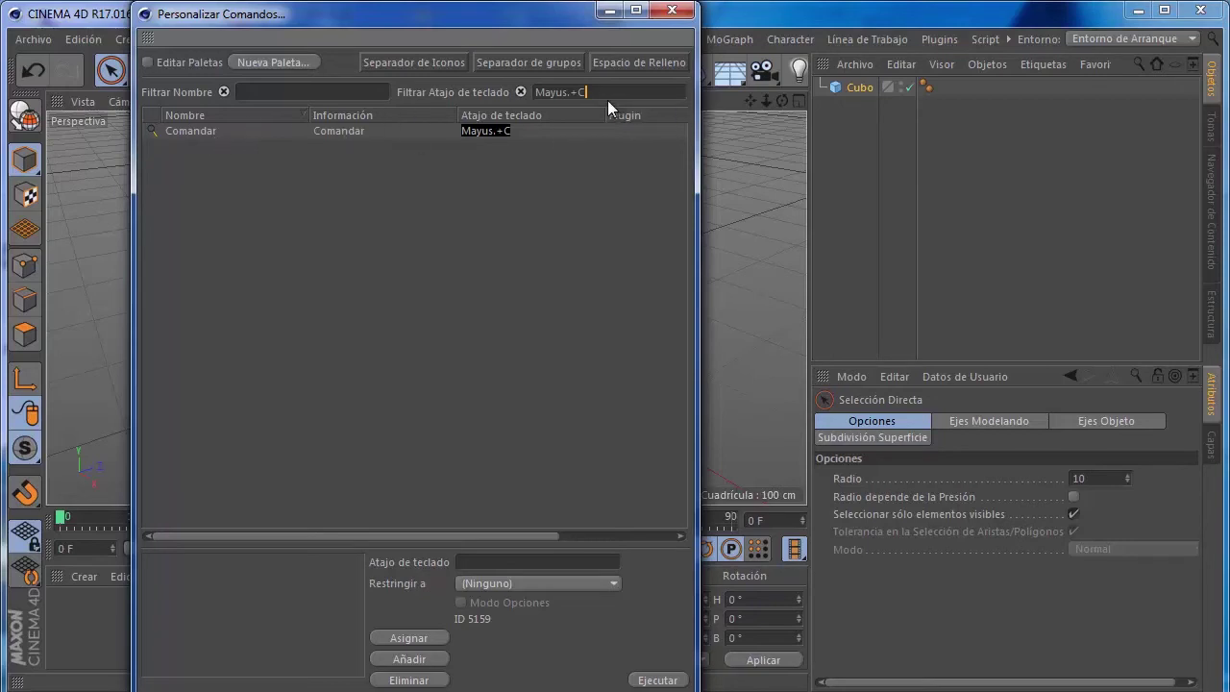
pyautogui.hotkey('alt', 'c')
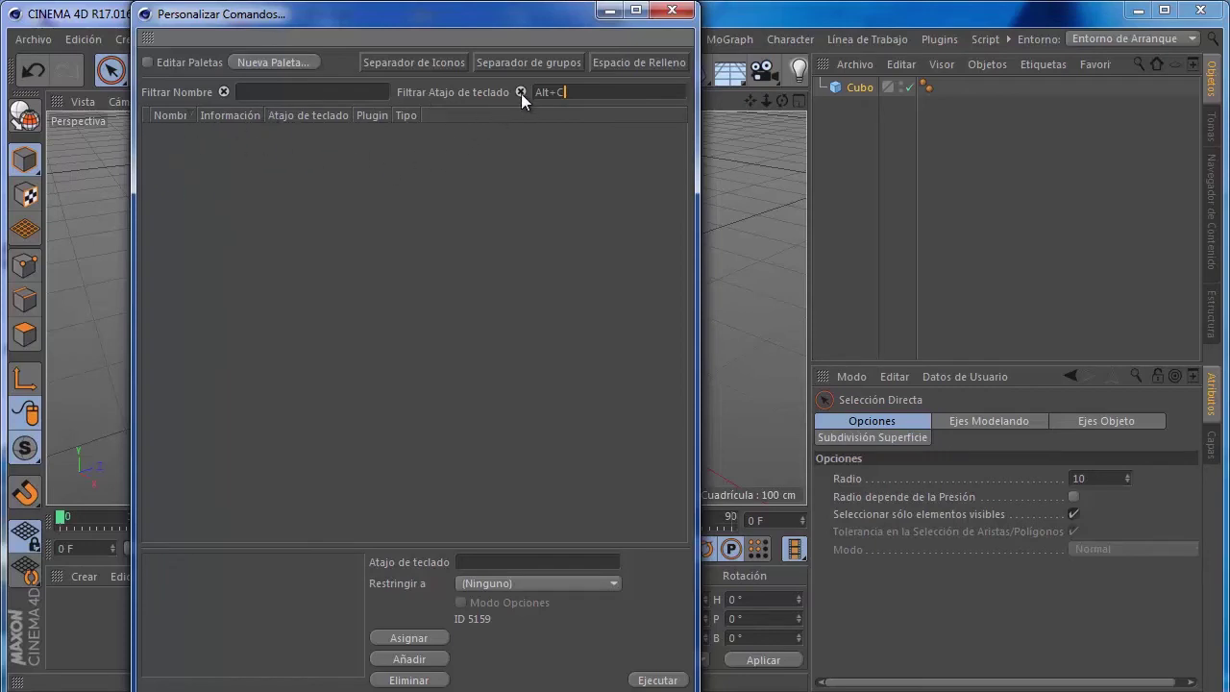
pyautogui.press('BackSpace')
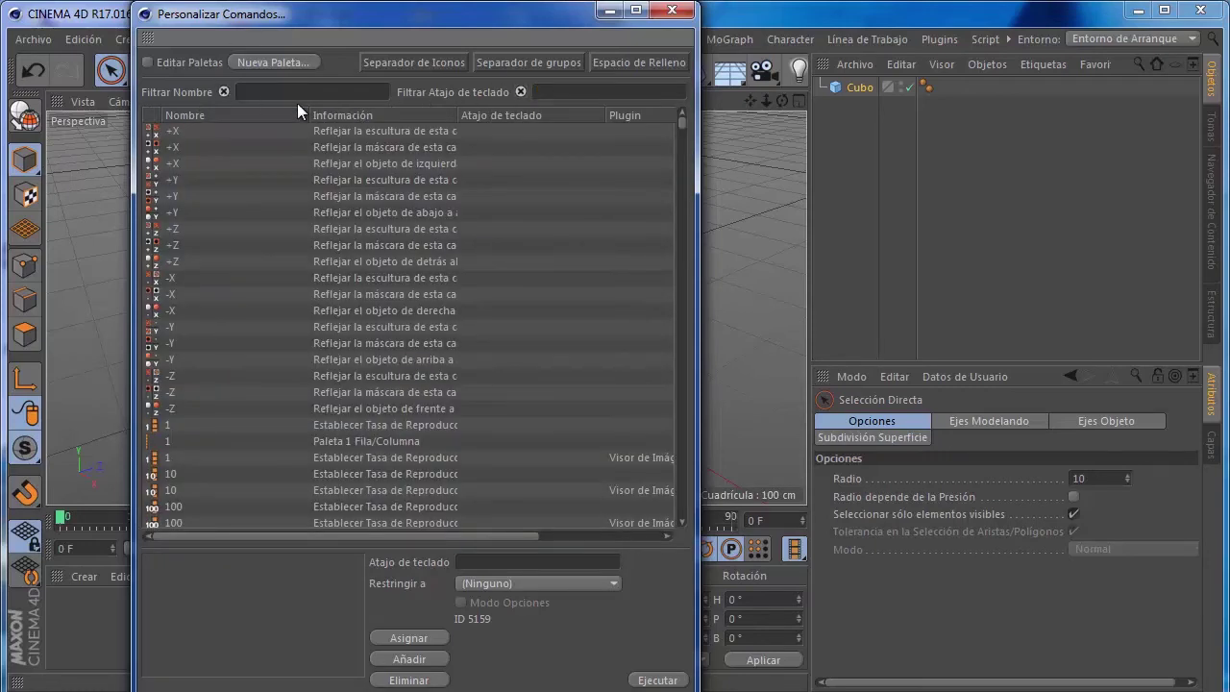
pyautogui.click(297, 91)
# Assign Alt+C to the 'cubo'-filtered Cubo command and use it to add Cubo.1
pyautogui.write('cubi')
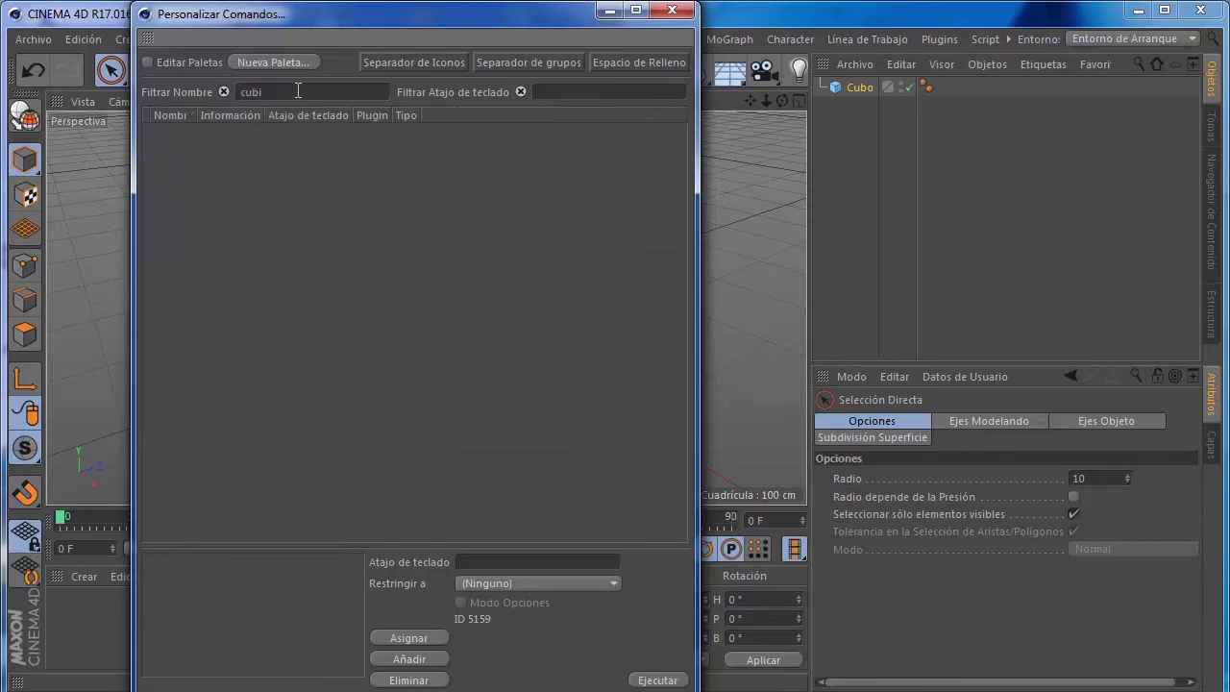
pyautogui.press('BackSpace')
pyautogui.write('o')
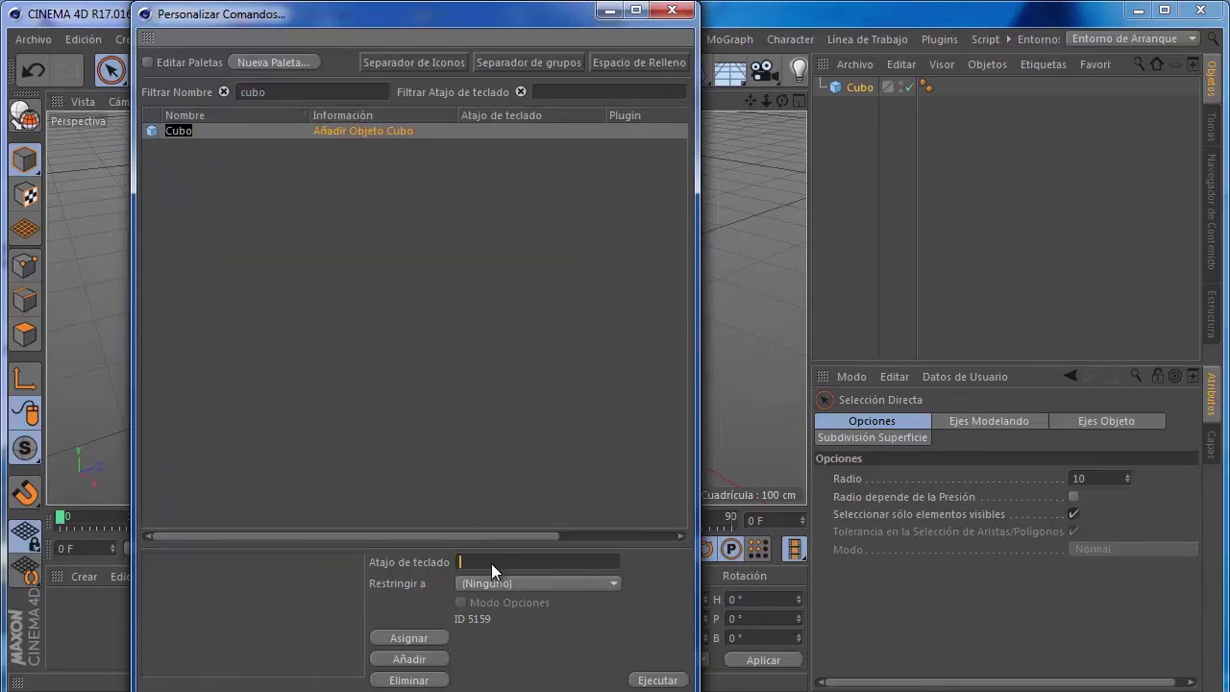
pyautogui.click(411, 637)
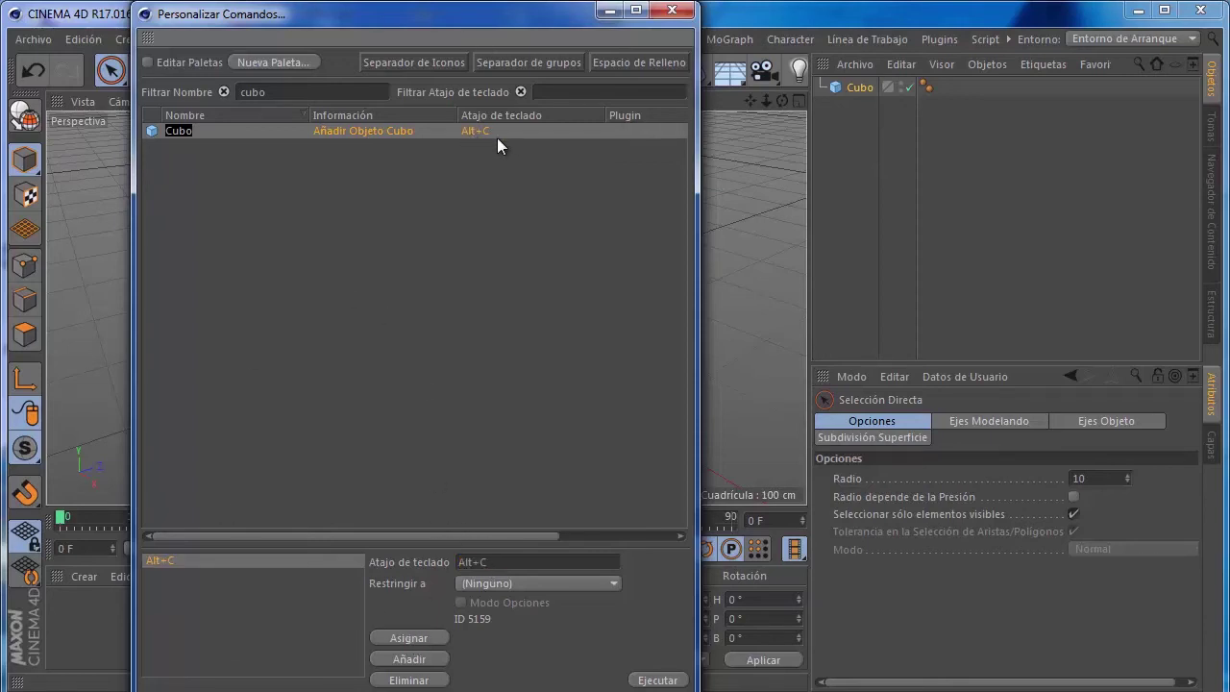
pyautogui.moveTo(505, 11); pyautogui.dragTo(596, 25)
pyautogui.doubleClick(514, 20)
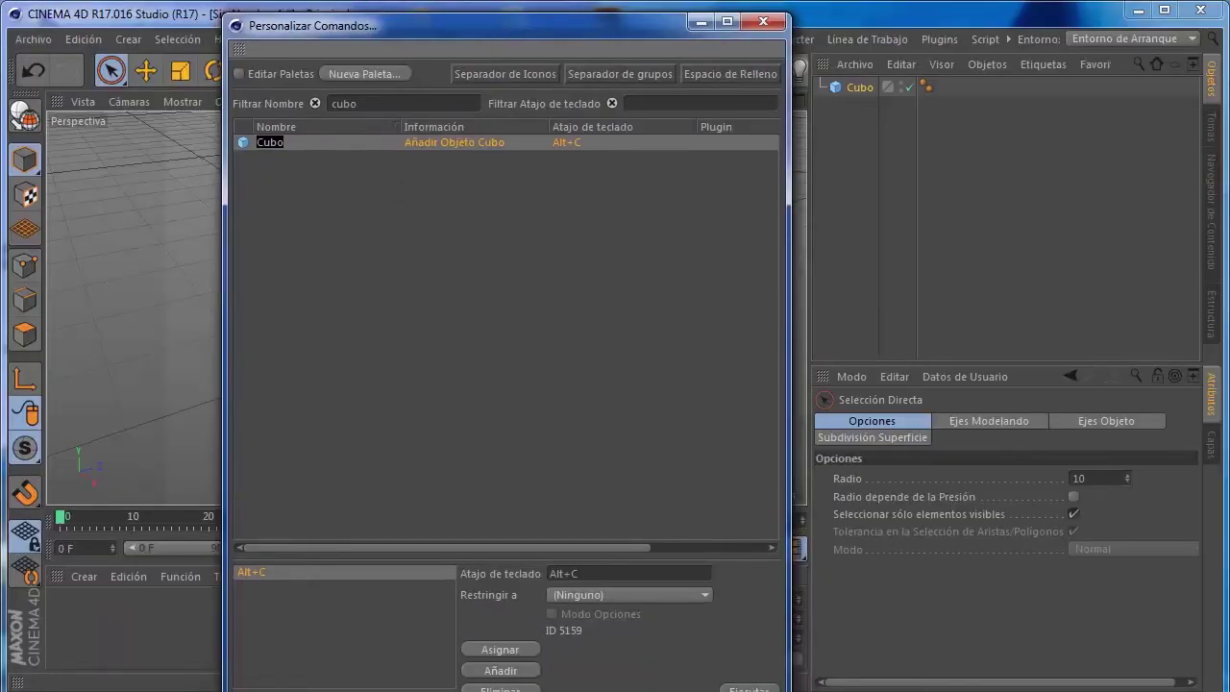
pyautogui.click(771, 688)
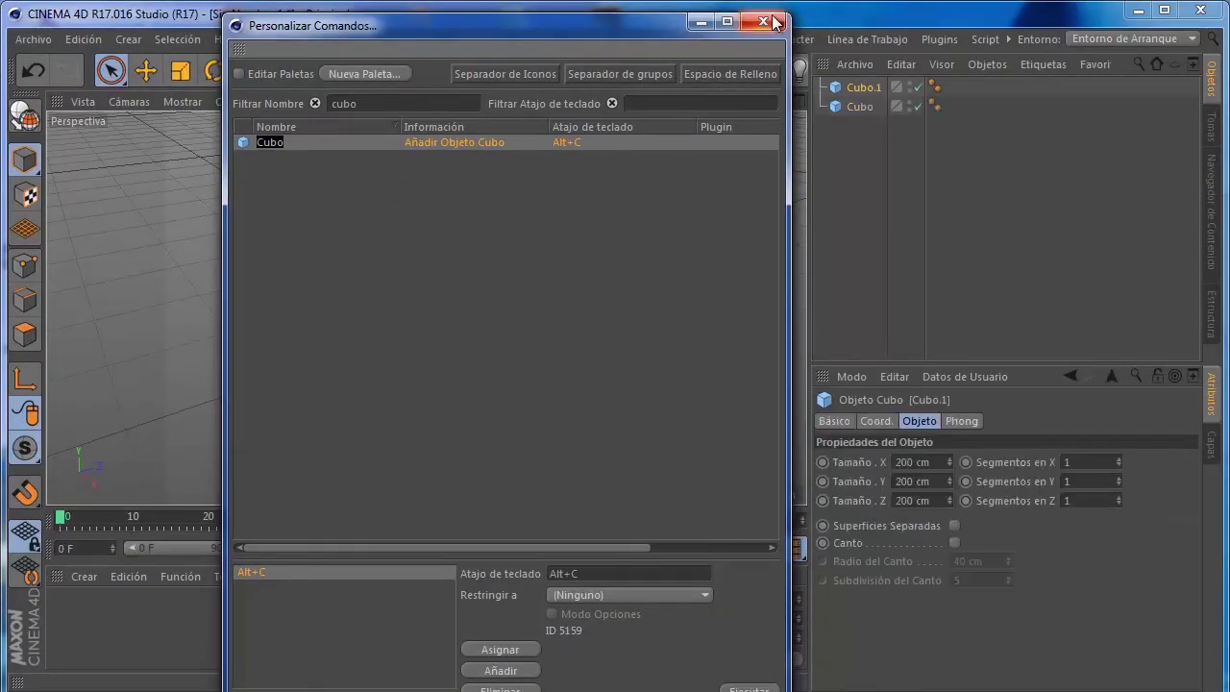
# Close Personalizar Comandos, slide Cubo.1 along X, then undo the move and Cubo.1
pyautogui.moveTo(676, 21); pyautogui.dragTo(605, 506)
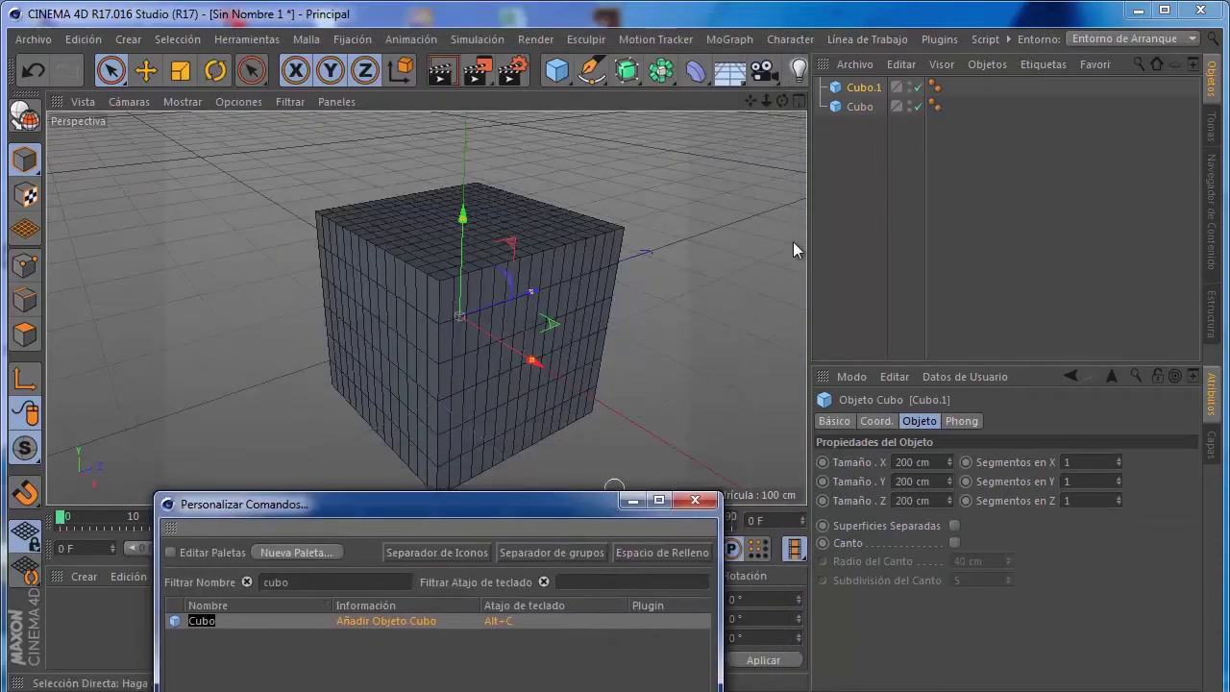
pyautogui.click(691, 507)
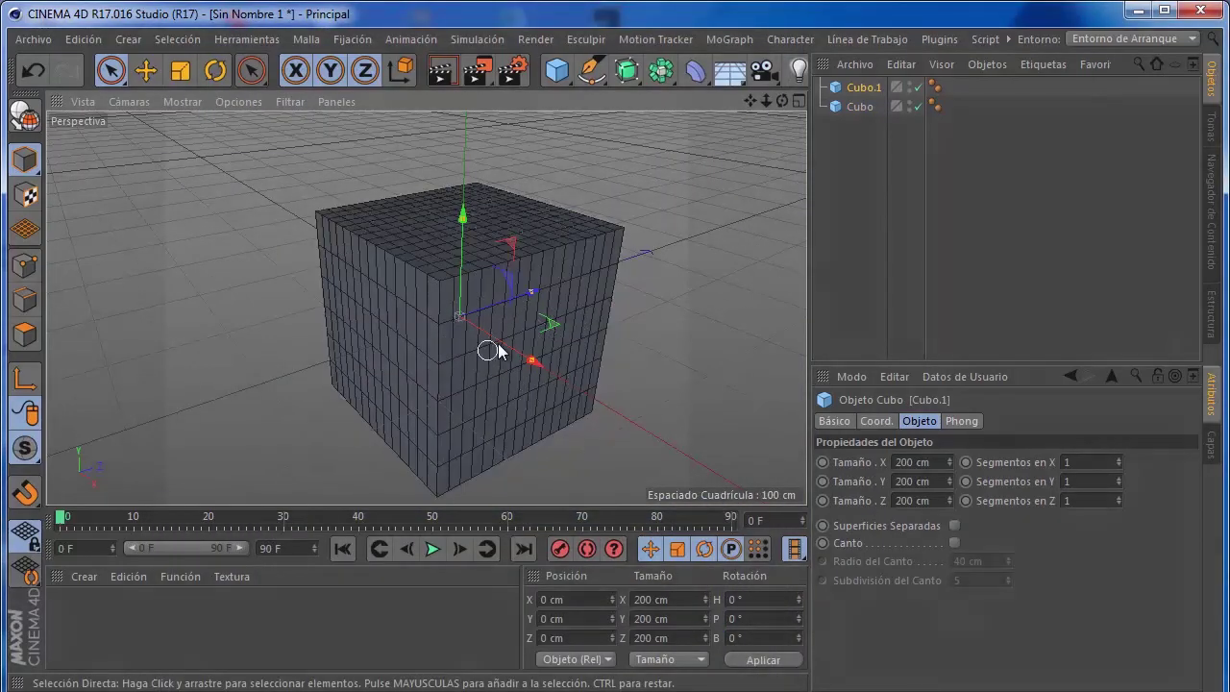
pyautogui.moveTo(531, 360); pyautogui.dragTo(740, 480)
pyautogui.hotkey('ctrl', 'z')
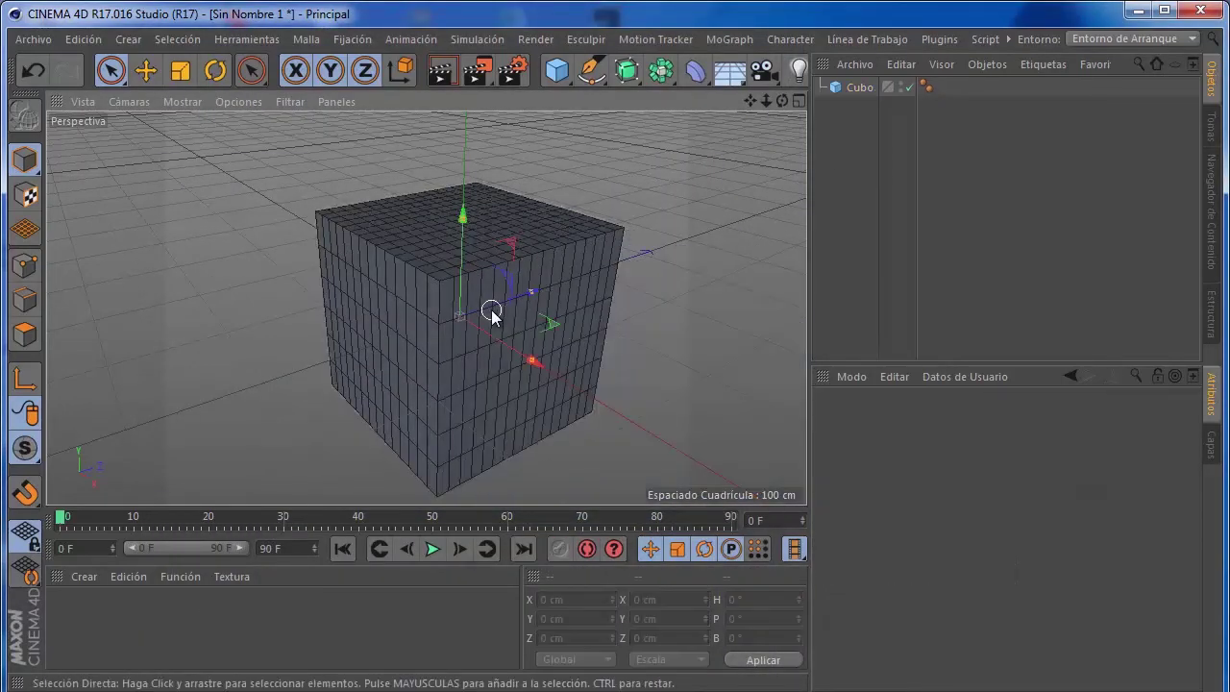
pyautogui.hotkey('ctrl', 'z')
pyautogui.hotkey('ctrl', 'z')
# Nudge the remaining cube along X, then undo until the scene is empty
pyautogui.hotkey('ctrl', 'y')
pyautogui.scroll(-5, 331, 228)
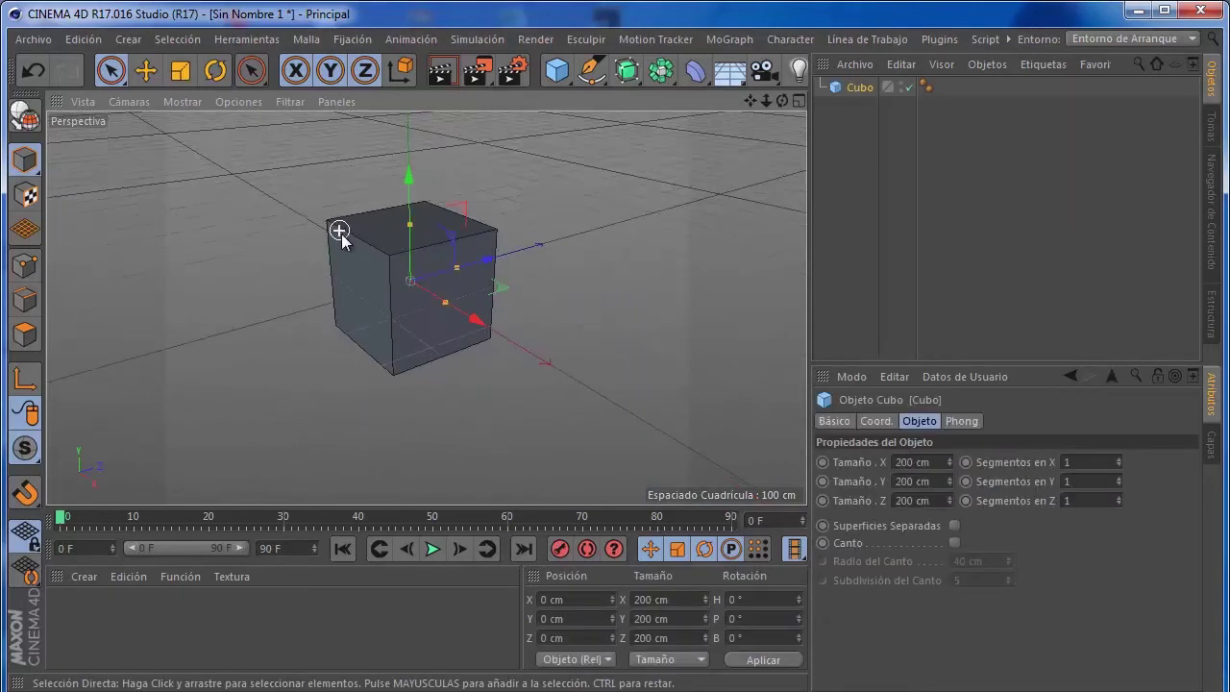
pyautogui.scroll(-3, 461, 336)
pyautogui.moveTo(466, 301); pyautogui.dragTo(477, 303)
pyautogui.hotkey('ctrl', 'z')
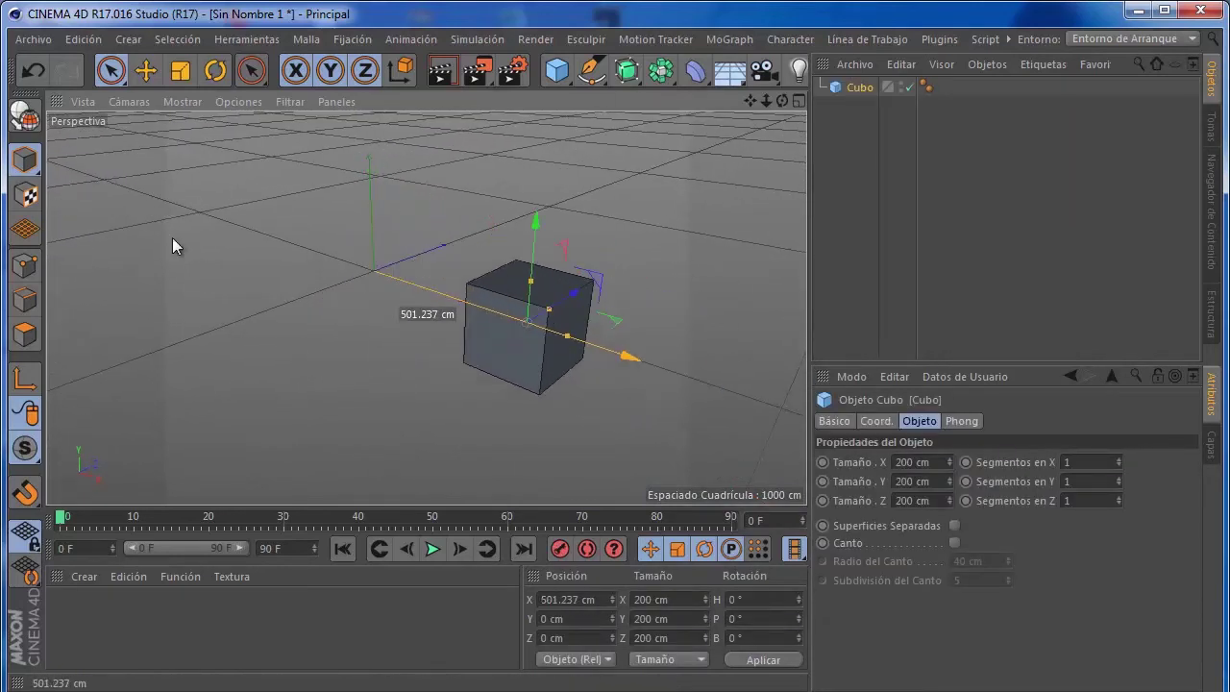
pyautogui.hotkey('ctrl', 'z')
pyautogui.hotkey('ctrl', 'z')
pyautogui.hotkey('ctrl', 'z')
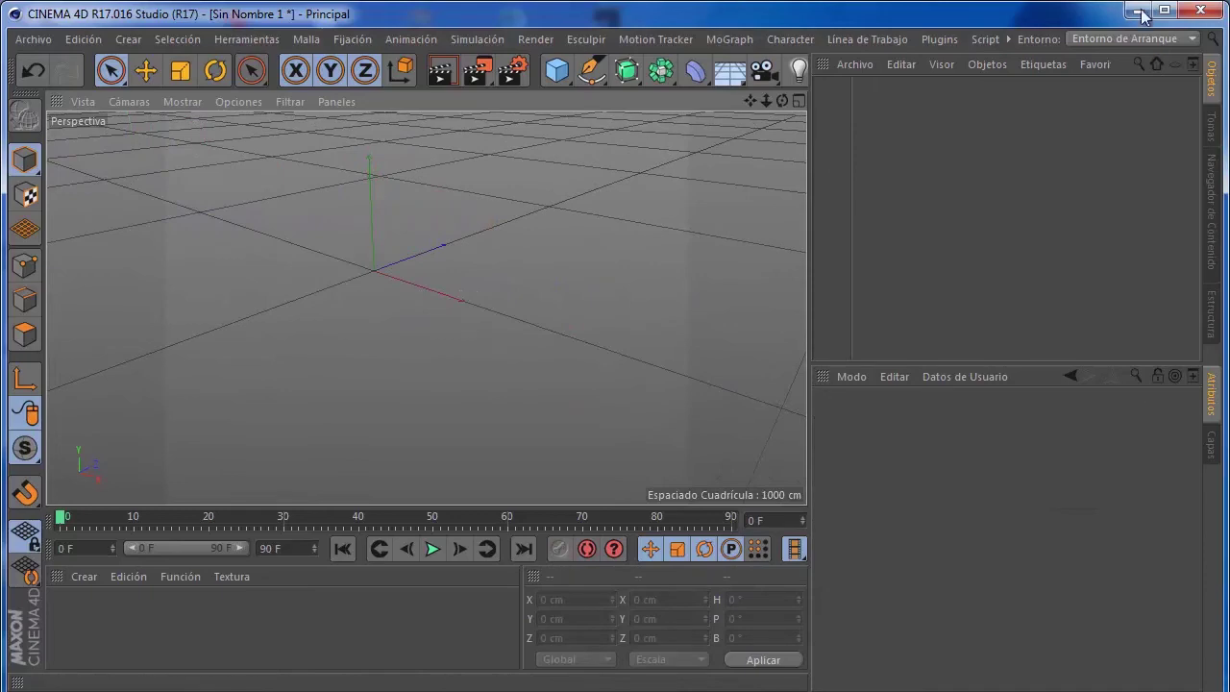
# Reopen Personalizar Comandos, filter 'cubo', and delete the Cubo command's Alt+C shortcut
pyautogui.click(1008, 39)
pyautogui.moveTo(836, 75)
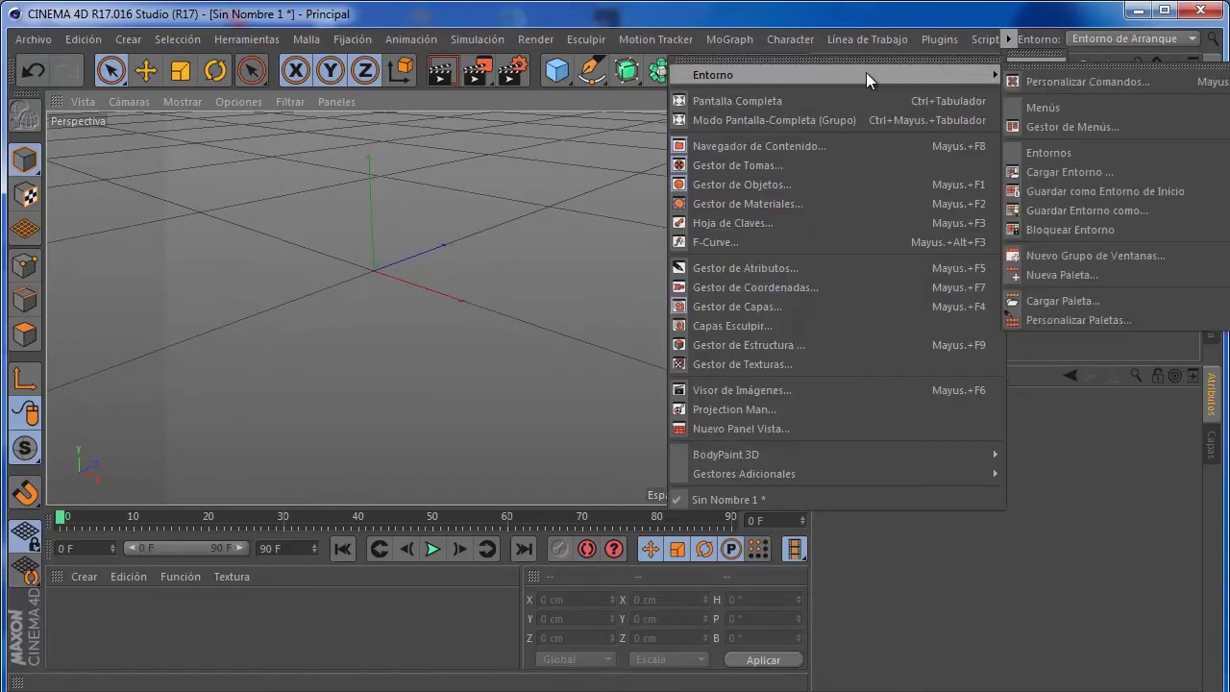
pyautogui.click(1080, 82)
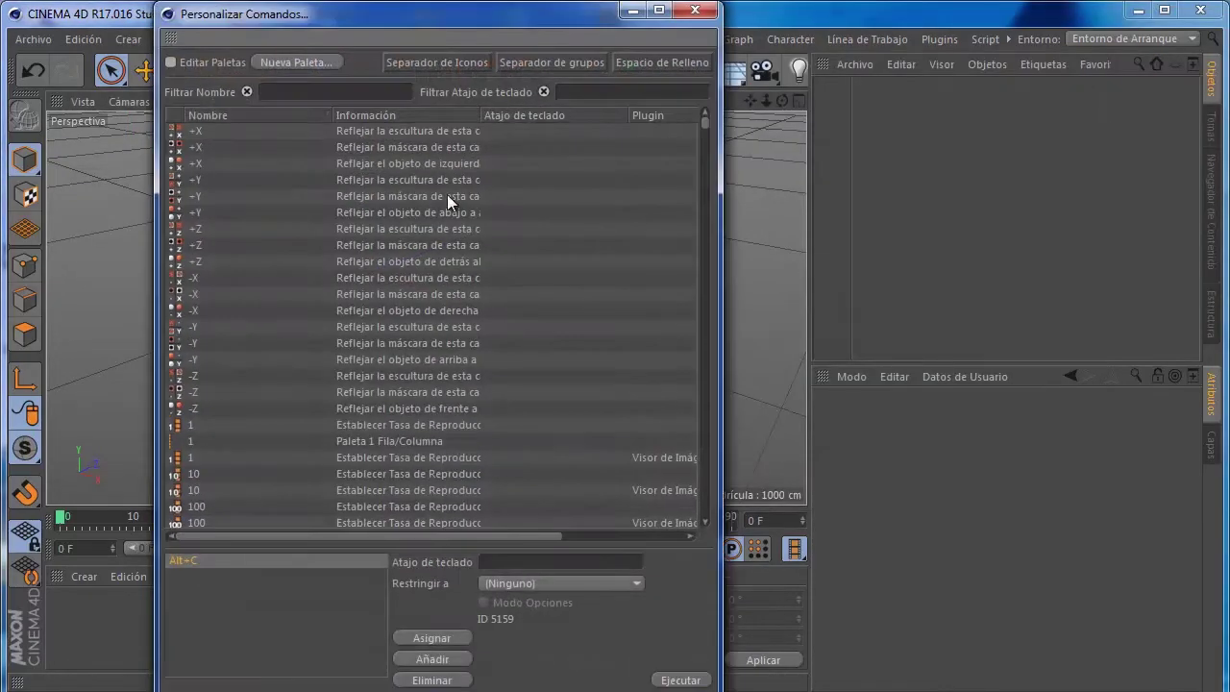
pyautogui.click(314, 91)
pyautogui.write('cub')
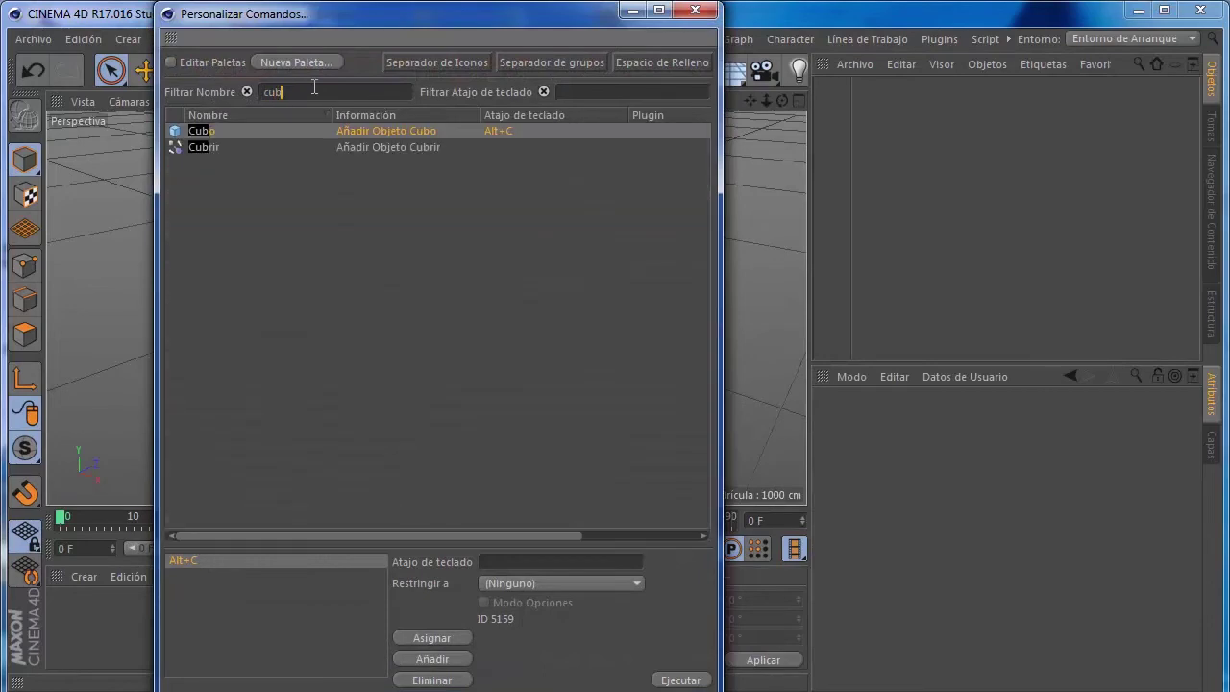
pyautogui.write('o')
pyautogui.click(211, 131)
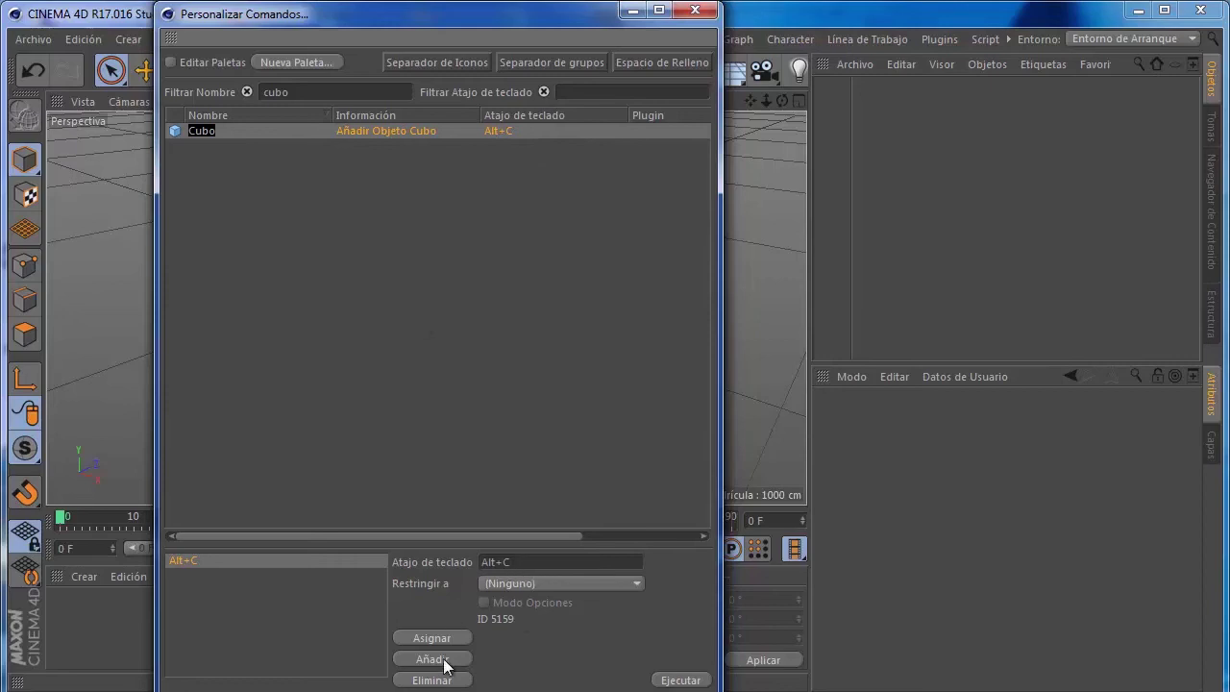
pyautogui.click(442, 682)
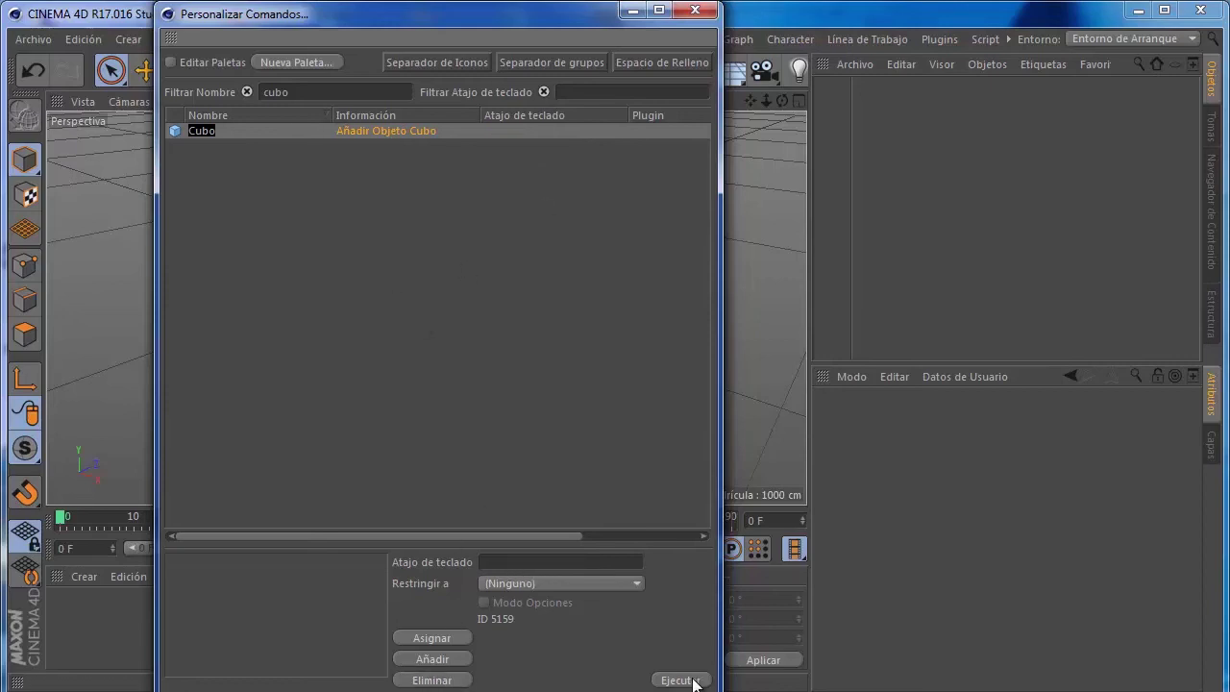
pyautogui.click(708, 16)
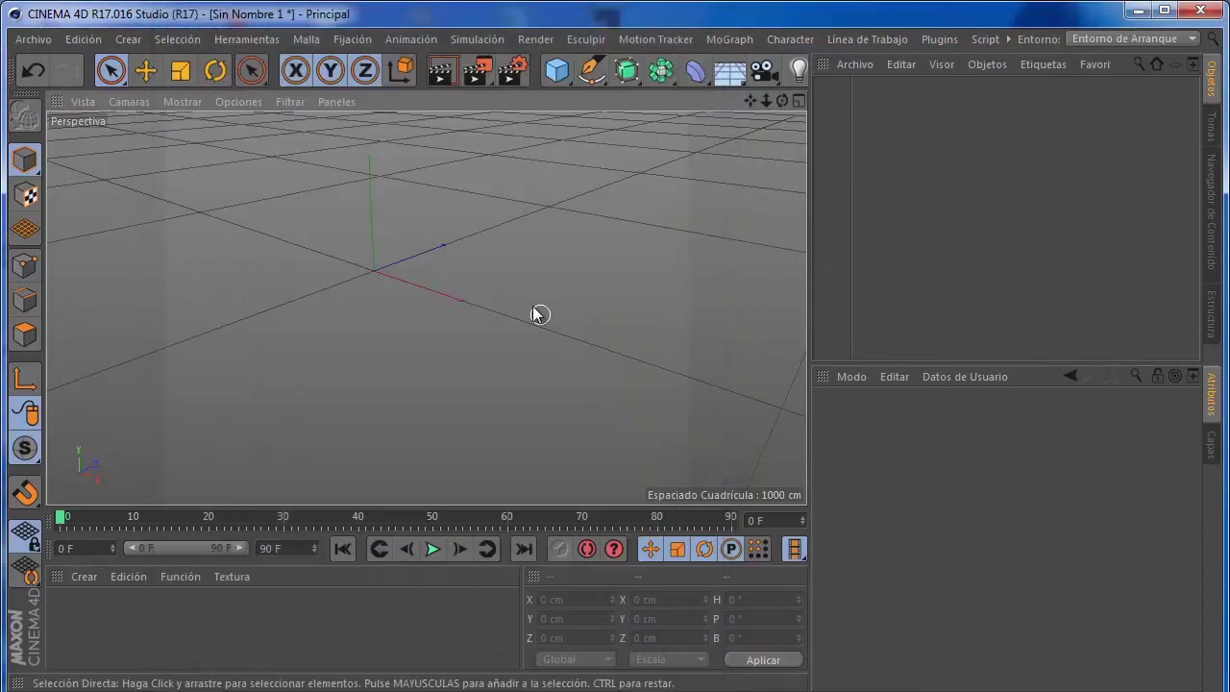
pyautogui.keyDown('alt'); pyautogui.moveTo(474, 296); pyautogui.dragTo(483, 340, button='middle'); pyautogui.keyUp('alt')
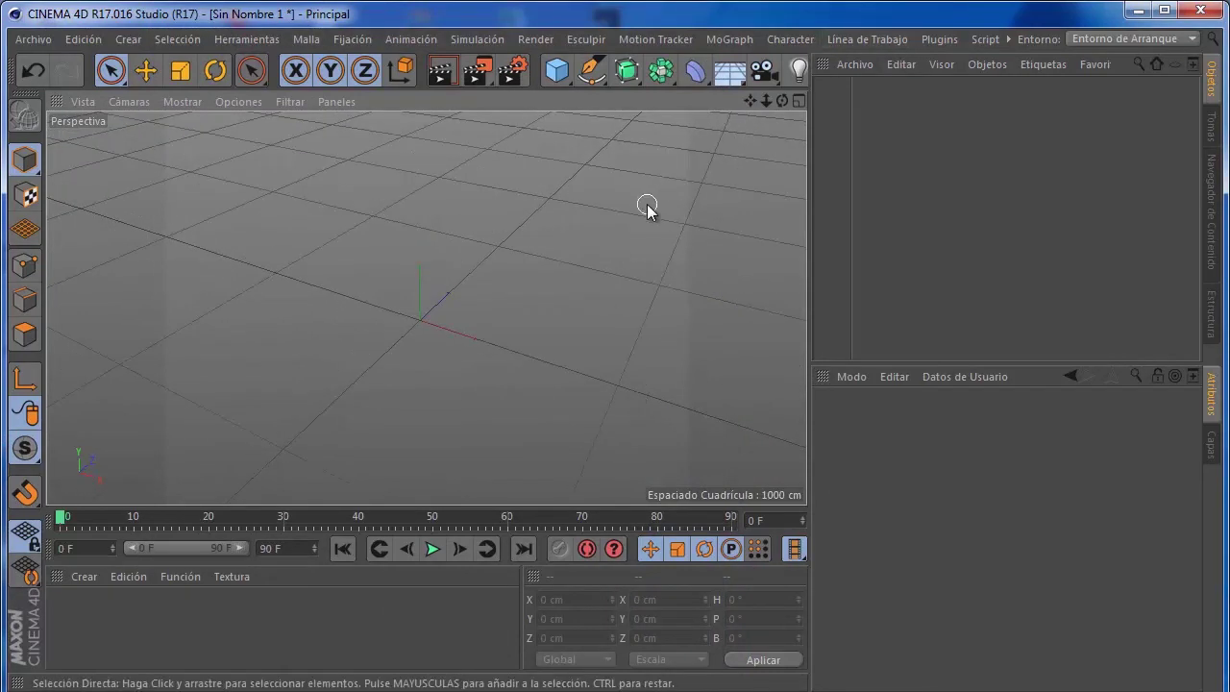
pyautogui.click(104, 40)
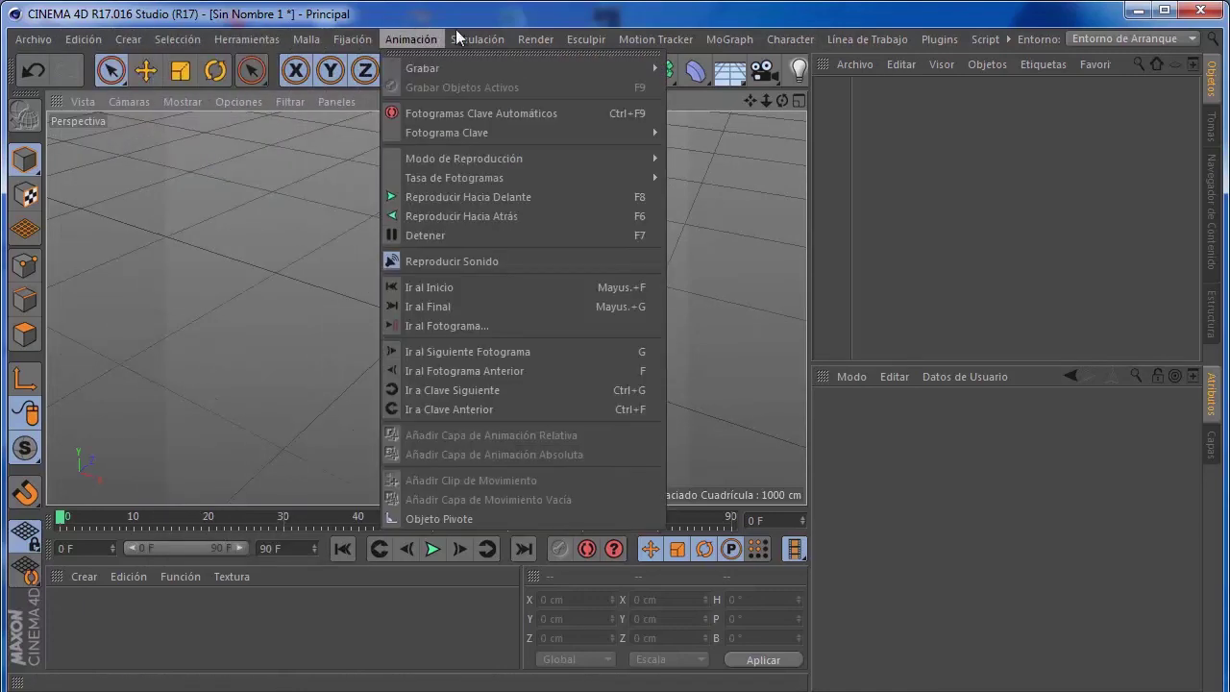
pyautogui.click(342, 19)
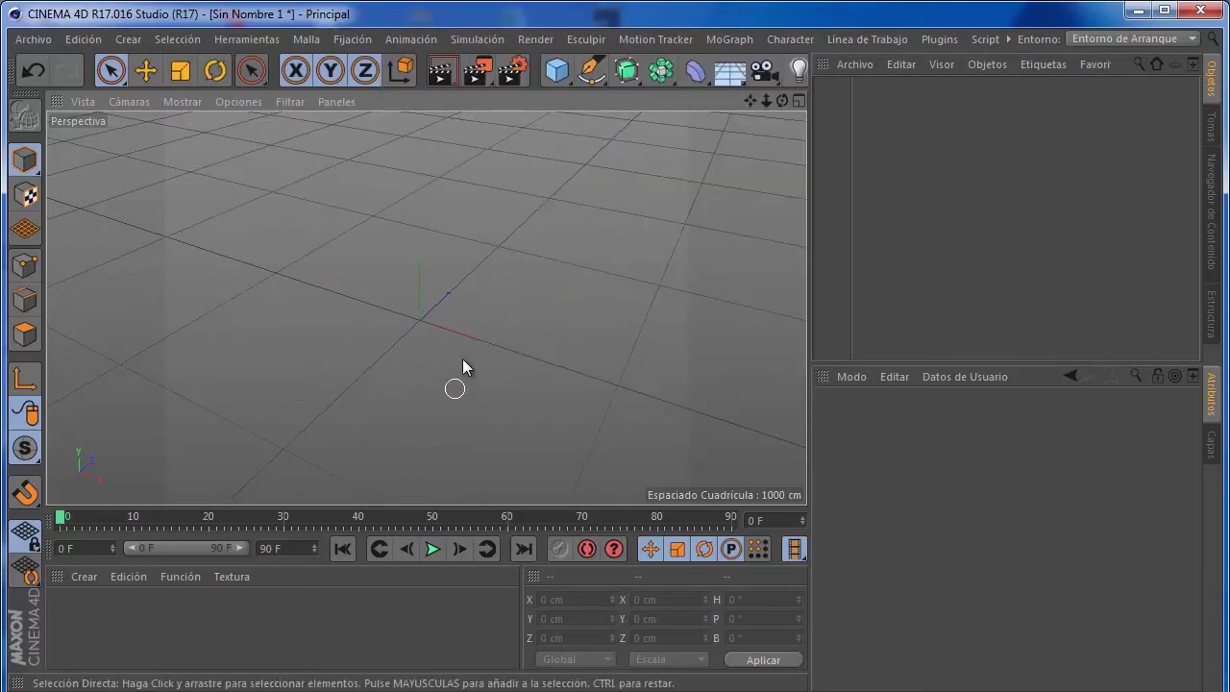
pyautogui.scroll(-2, 465, 350)
pyautogui.scroll(2, 466, 344)
pyautogui.scroll(1, 472, 346)
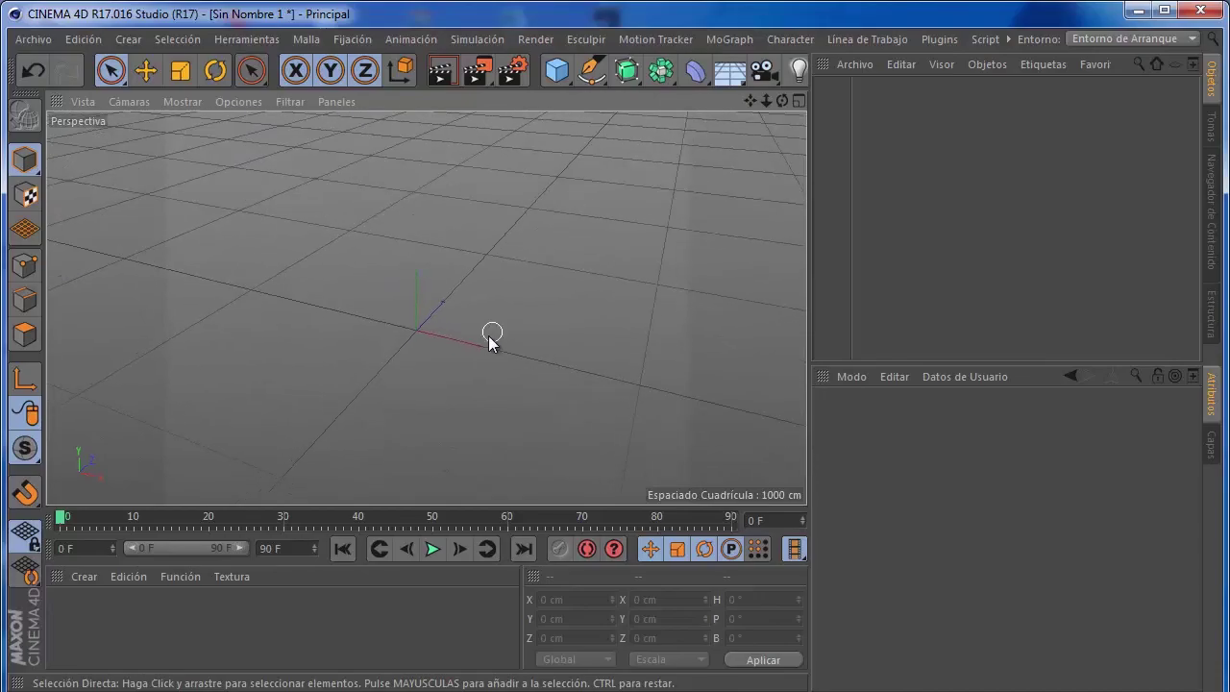